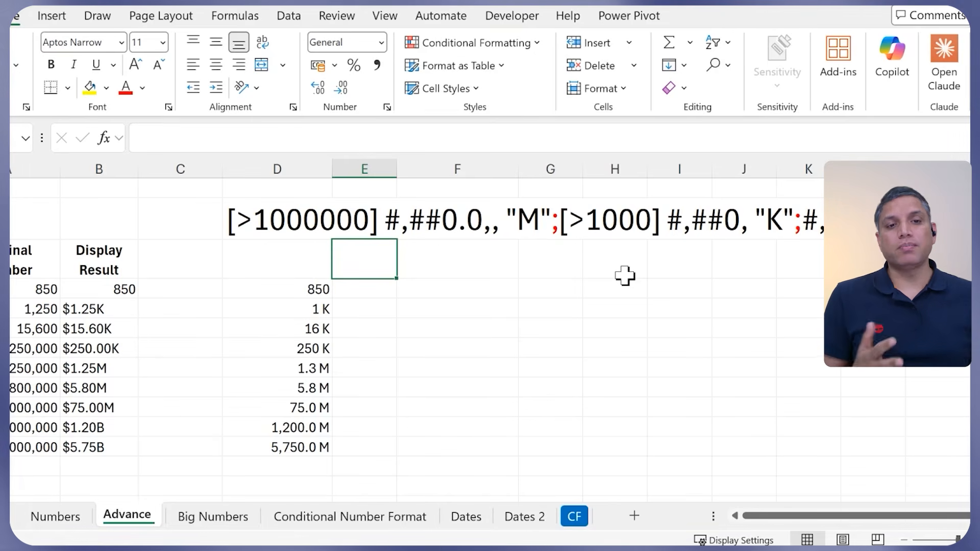
- Examine the abbreviated K and M values in column D and the Display Result entries beside the original numbers
{"action": "left_click_drag", "start_coordinate": [322, 289], "coordinate": [319, 388]}
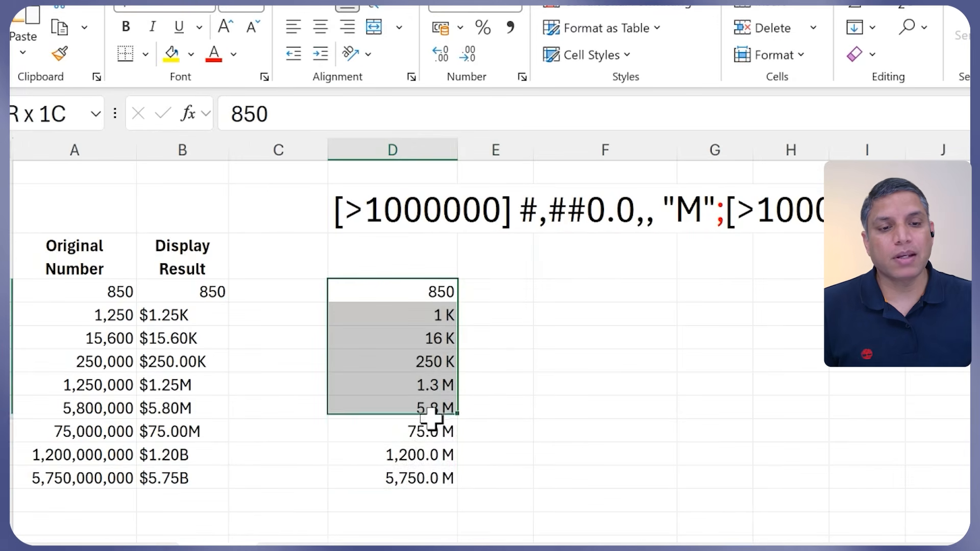
{"action": "left_click_drag", "start_coordinate": [431, 419], "coordinate": [427, 487]}
{"action": "left_click", "coordinate": [296, 476]}
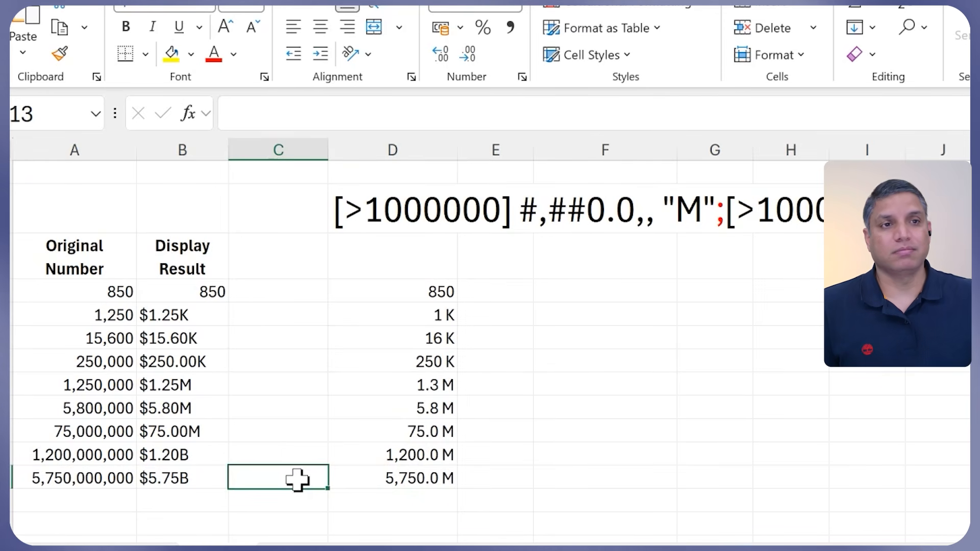
{"action": "left_click", "coordinate": [201, 311]}
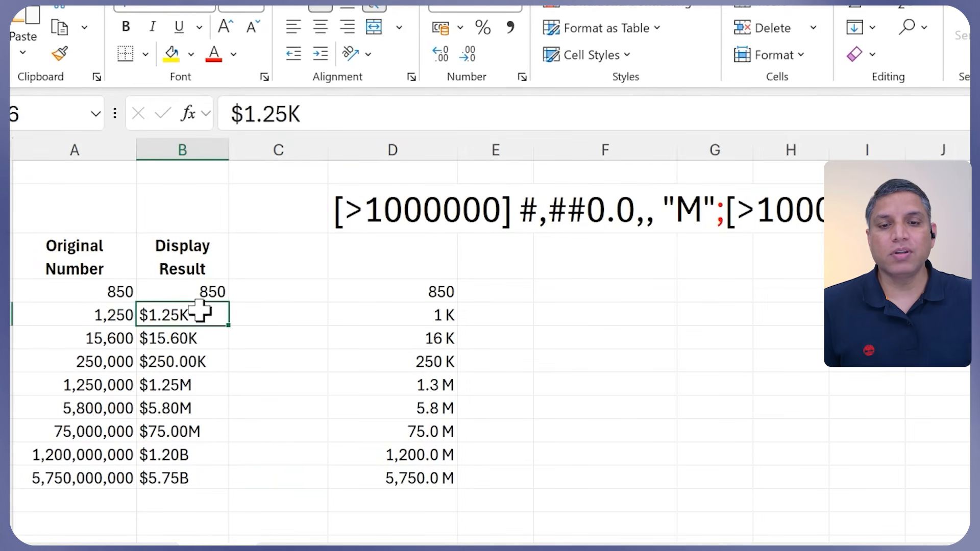
{"action": "left_click", "coordinate": [200, 389]}
{"action": "left_click", "coordinate": [199, 470]}
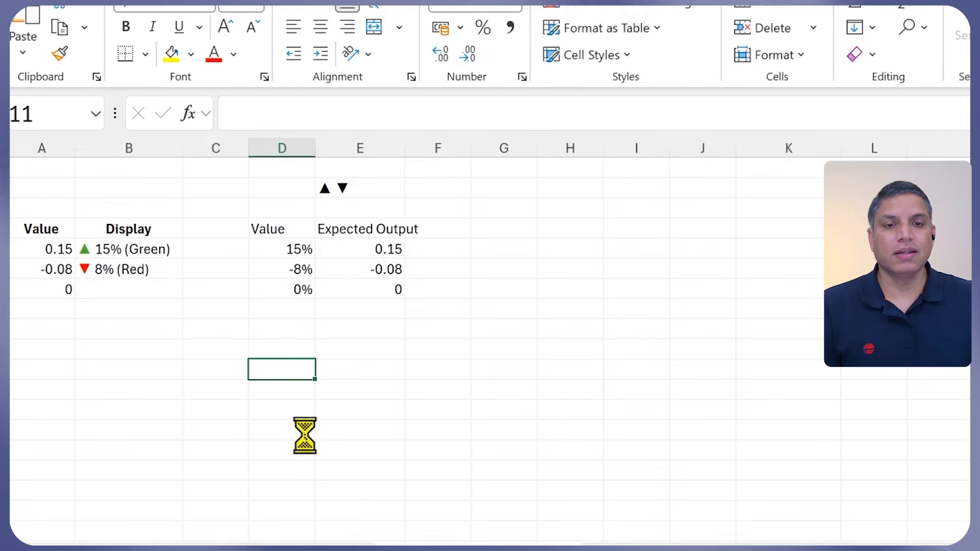
- Try the comma number style on the three Value percentages in column D and return them to percent style
{"action": "scroll", "coordinate": [305, 435], "scroll_direction": "up", "scroll_amount": 4}
{"action": "scroll", "coordinate": [307, 436], "scroll_direction": "up", "scroll_amount": 1}
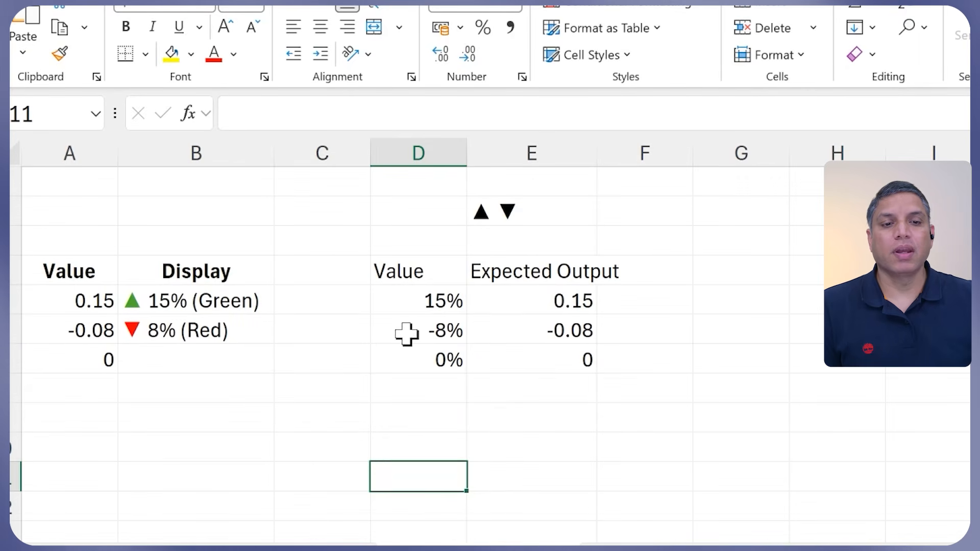
{"action": "left_click_drag", "start_coordinate": [418, 297], "coordinate": [416, 361]}
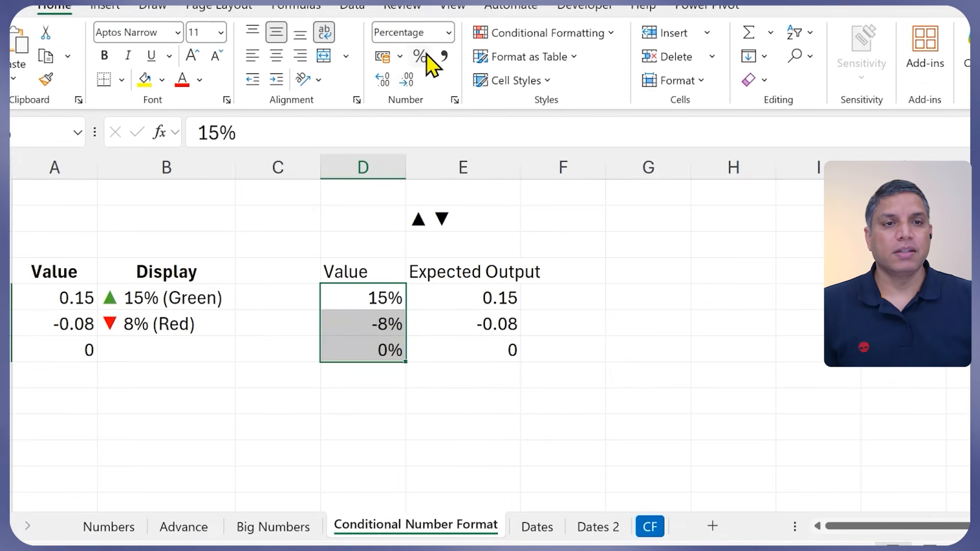
{"action": "left_click", "coordinate": [444, 58]}
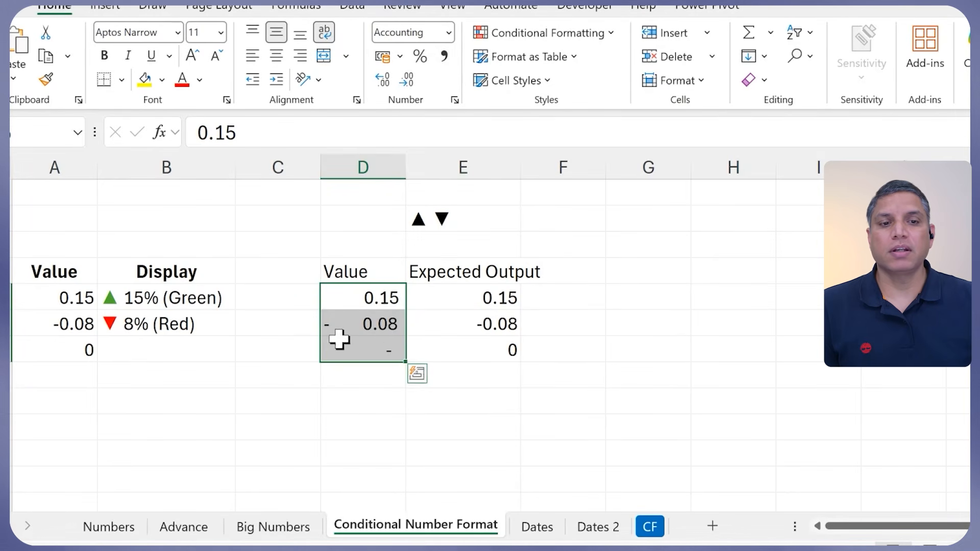
{"action": "left_click", "coordinate": [421, 56]}
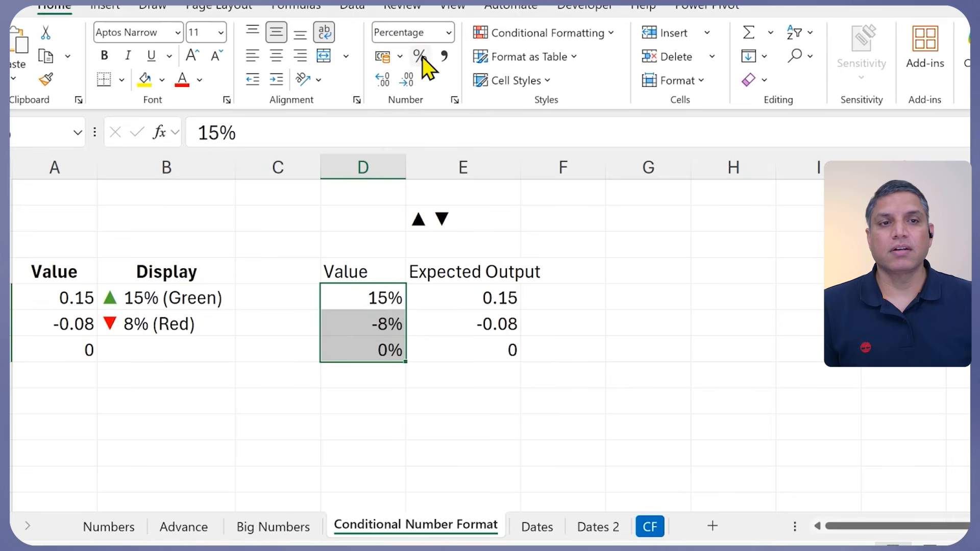
{"action": "left_click", "coordinate": [400, 57]}
{"action": "left_click", "coordinate": [401, 58]}
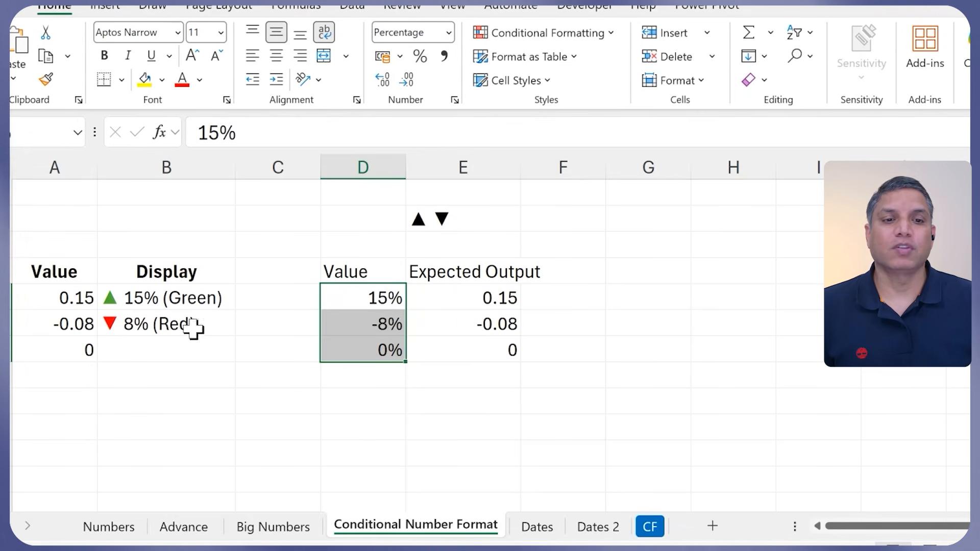
- Open the custom number format settings for the three Expected Output values in column E
{"action": "left_click", "coordinate": [158, 299]}
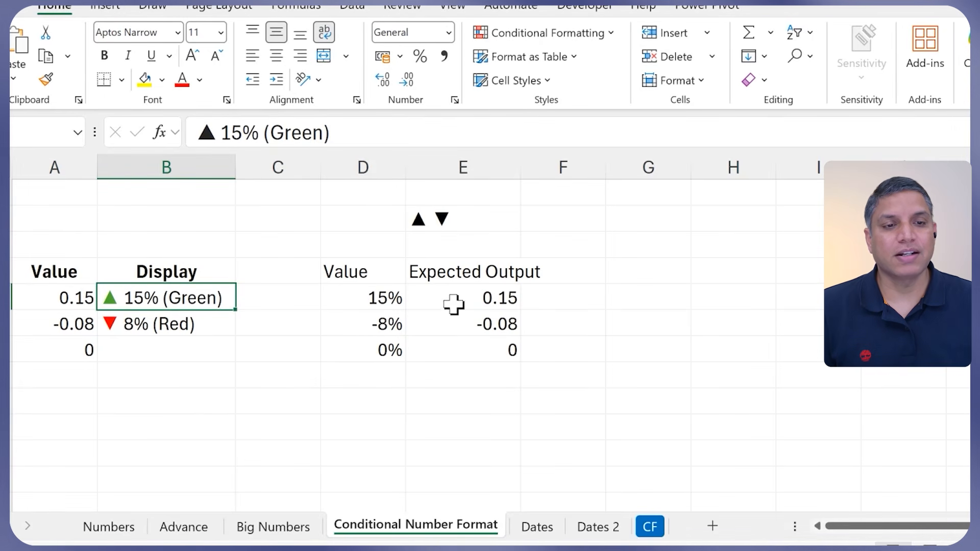
{"action": "left_click_drag", "start_coordinate": [455, 294], "coordinate": [457, 344]}
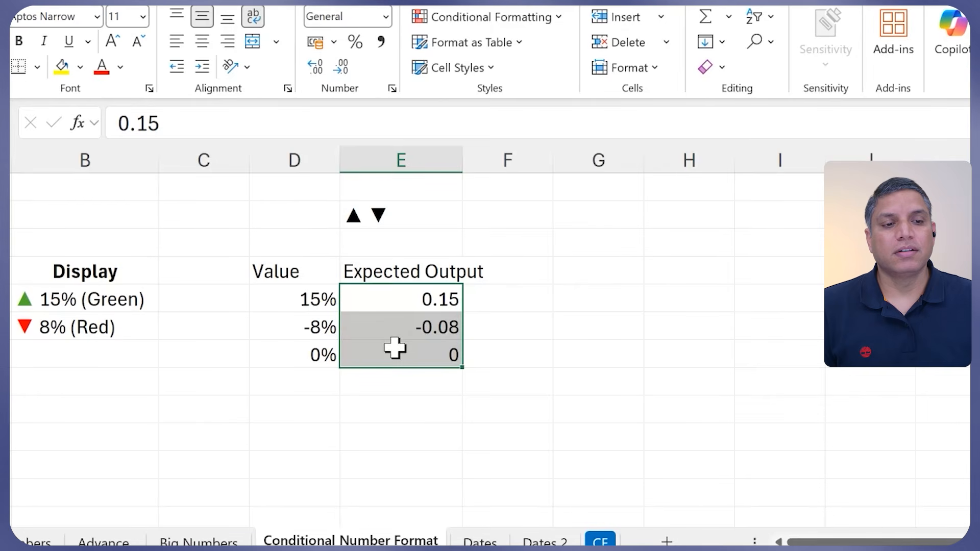
{"action": "left_click_drag", "start_coordinate": [395, 348], "coordinate": [395, 349]}
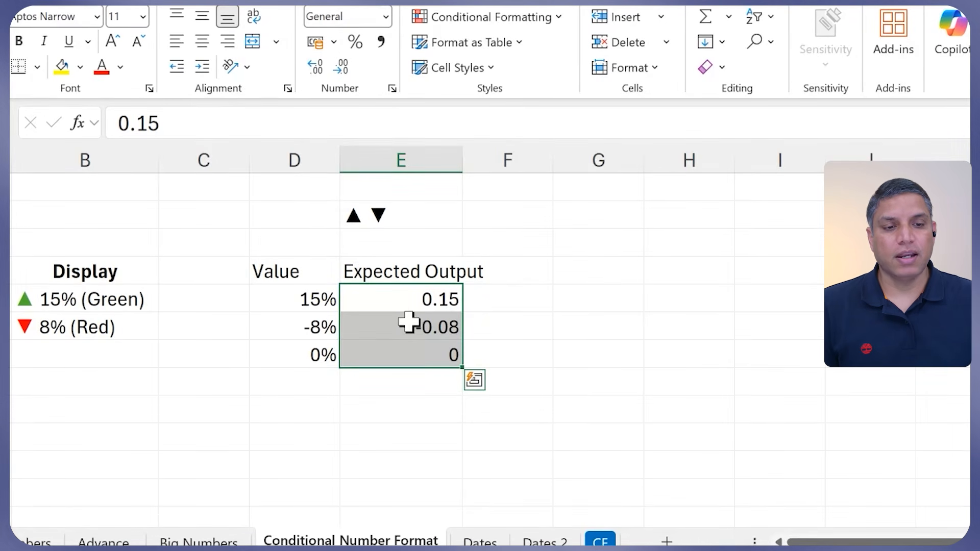
{"action": "key", "text": "ctrl+1"}
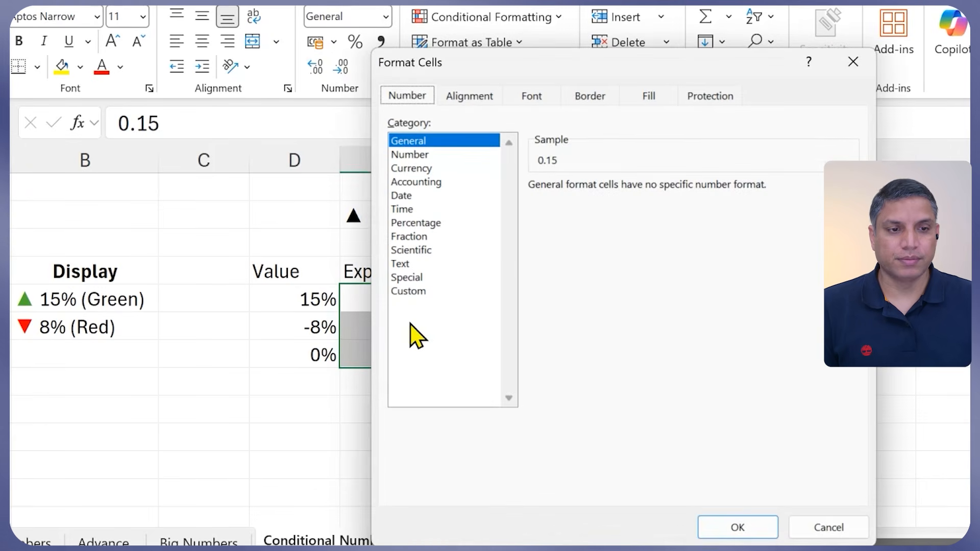
{"action": "left_click", "coordinate": [418, 292]}
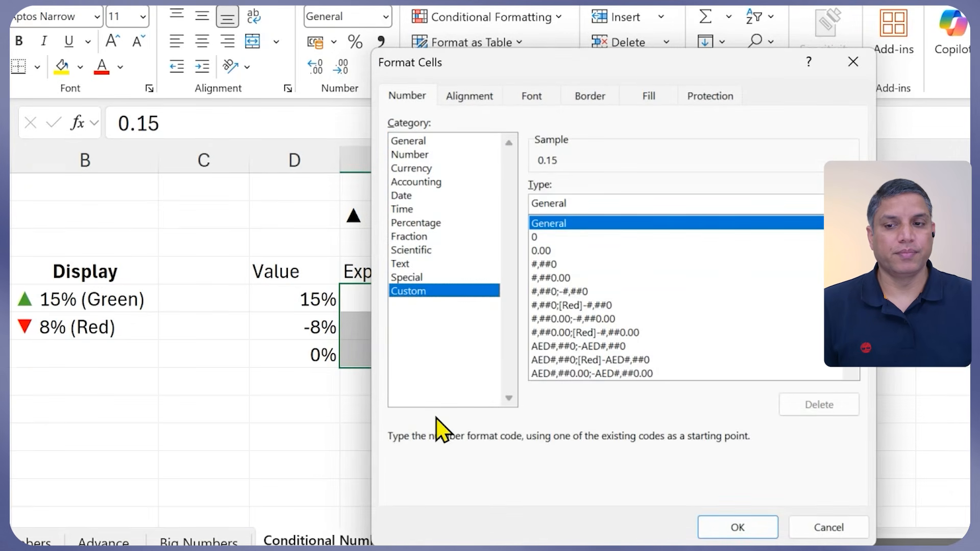
{"action": "left_click_drag", "start_coordinate": [544, 72], "coordinate": [622, 59]}
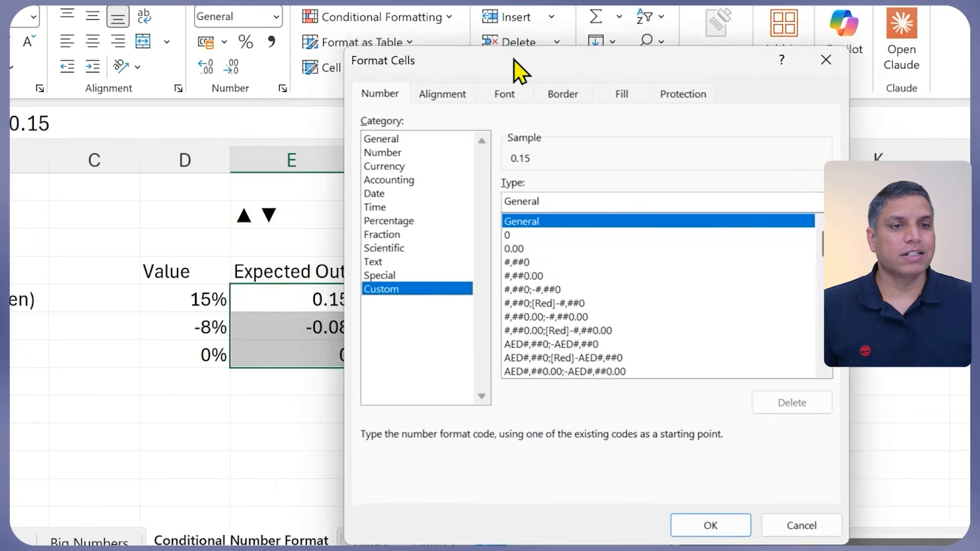
{"action": "left_click_drag", "start_coordinate": [513, 59], "coordinate": [546, 63]}
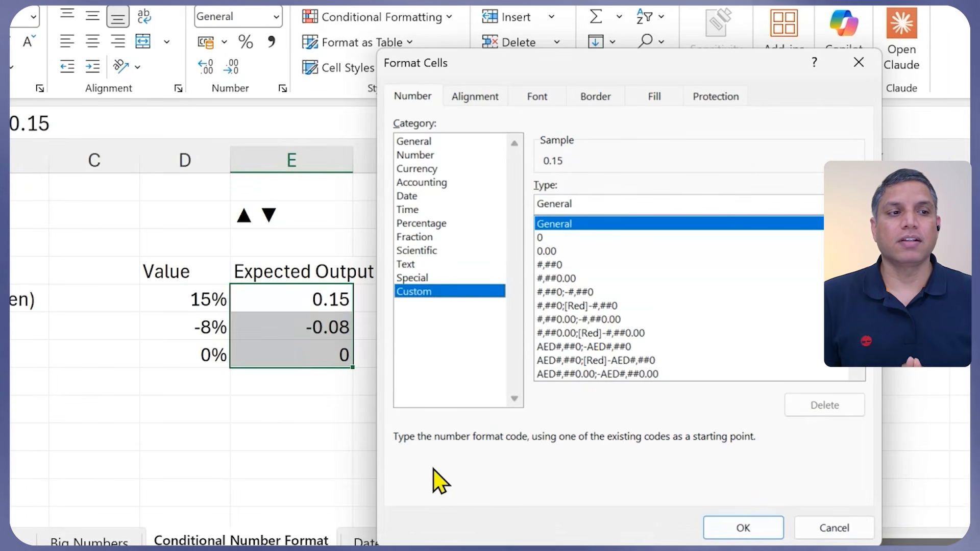
- Replace the General format code with a positive-number section of [Green] 0%; showing green whole percentages
{"action": "left_click_drag", "start_coordinate": [576, 203], "coordinate": [533, 211]}
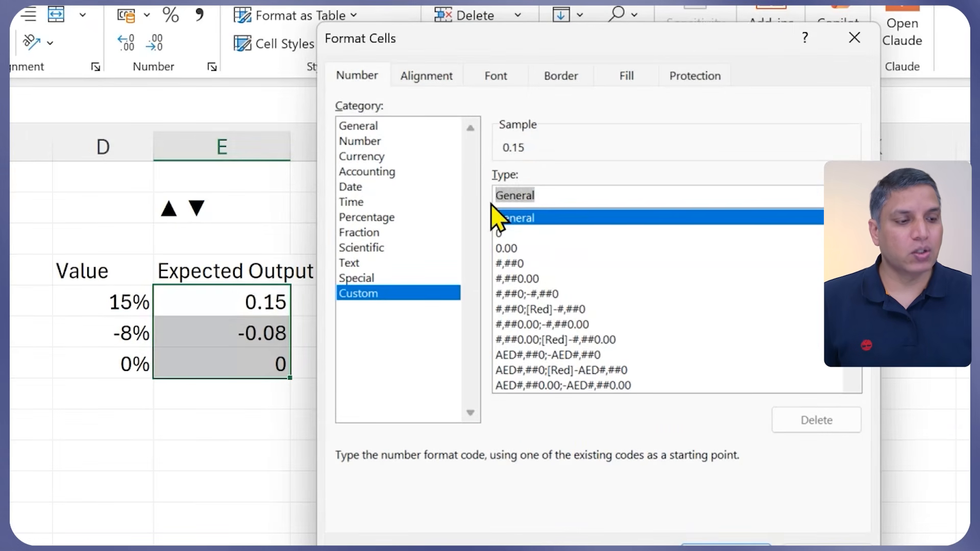
{"action": "key", "text": "BackSpace"}
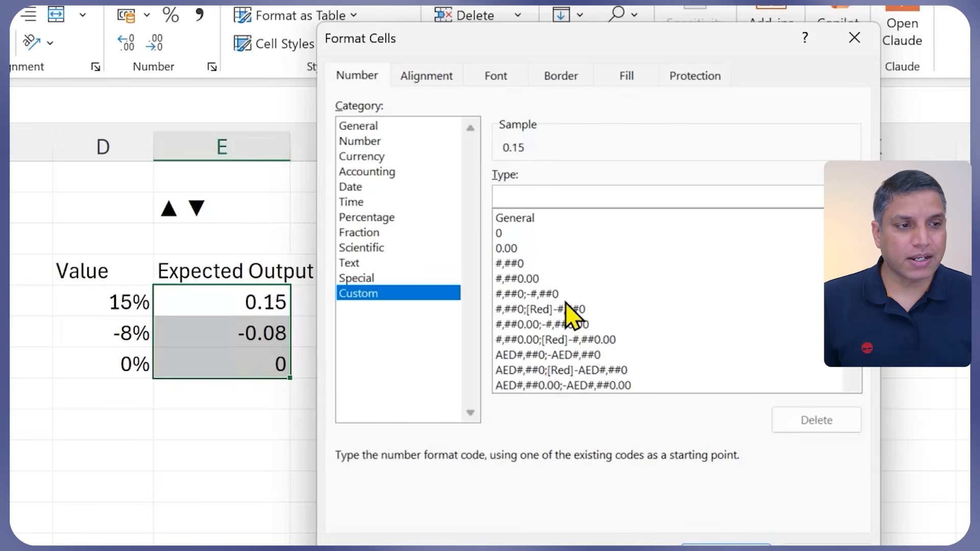
{"action": "type", "text": ";"}
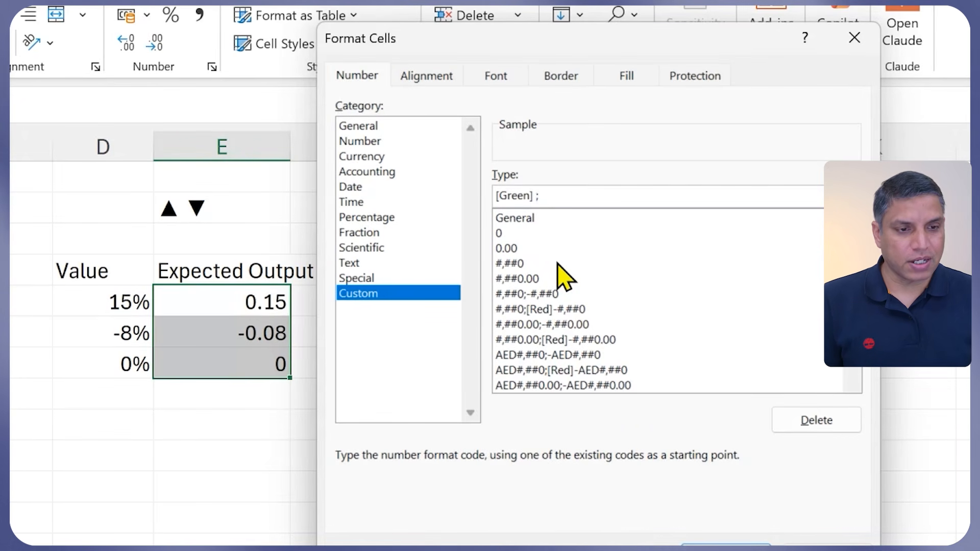
{"action": "type", "text": "0"}
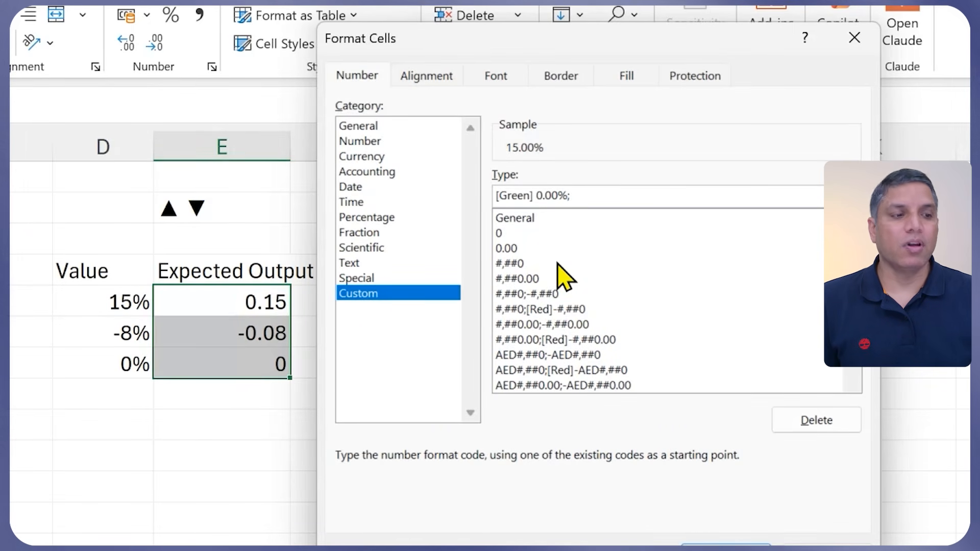
{"action": "key", "text": "BackSpace"}
{"action": "key", "text": "BackSpace"}
{"action": "key", "text": "BackSpace"}
{"action": "key", "text": "BackSpace"}
{"action": "type", "text": "%"}
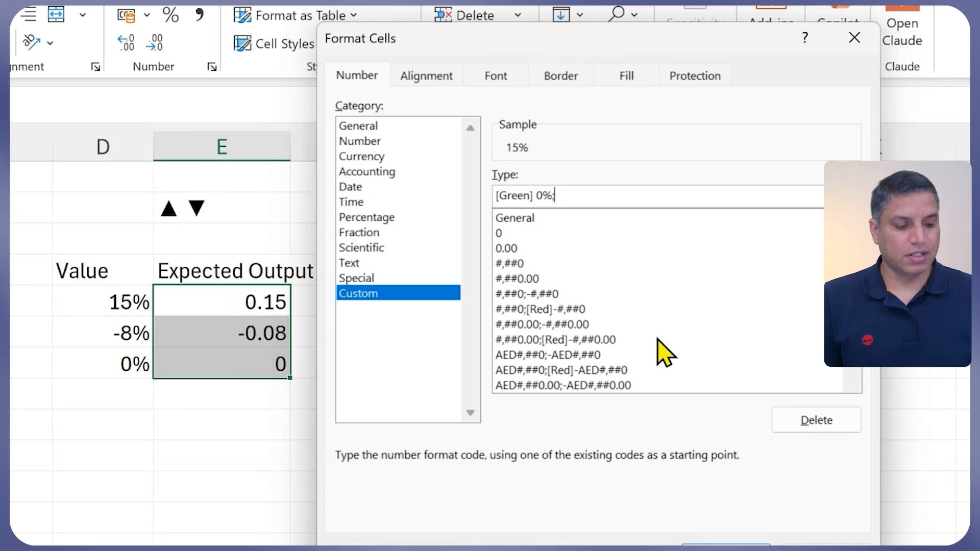
- Add the negative-number section [Red]-0% to the format code and apply it to the Expected Output values
{"action": "type", "text": "[Red"}
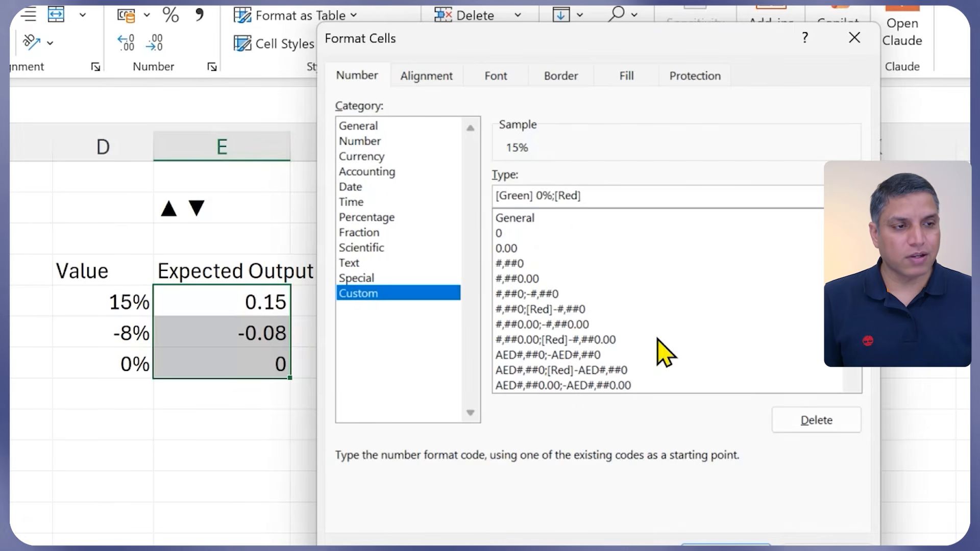
{"action": "type", "text": "-"}
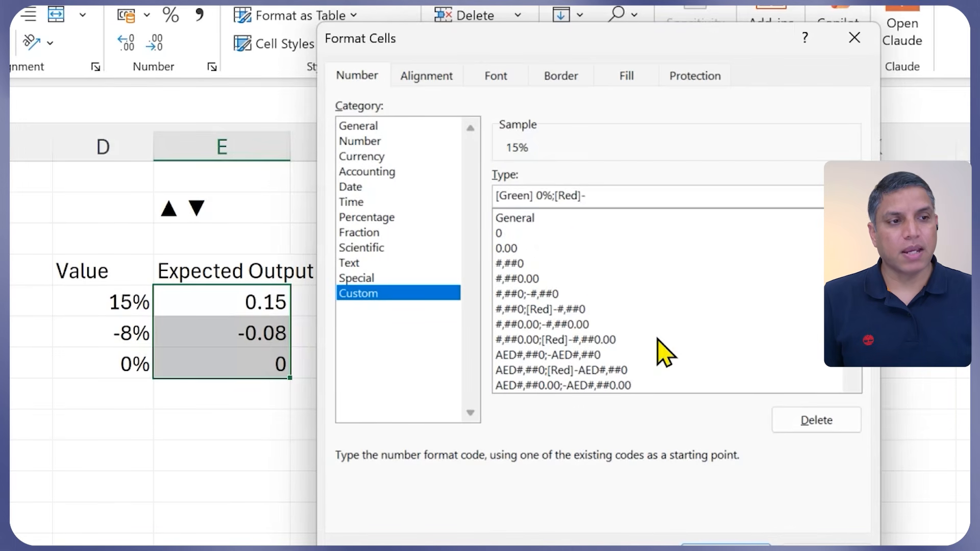
{"action": "type", "text": "0%"}
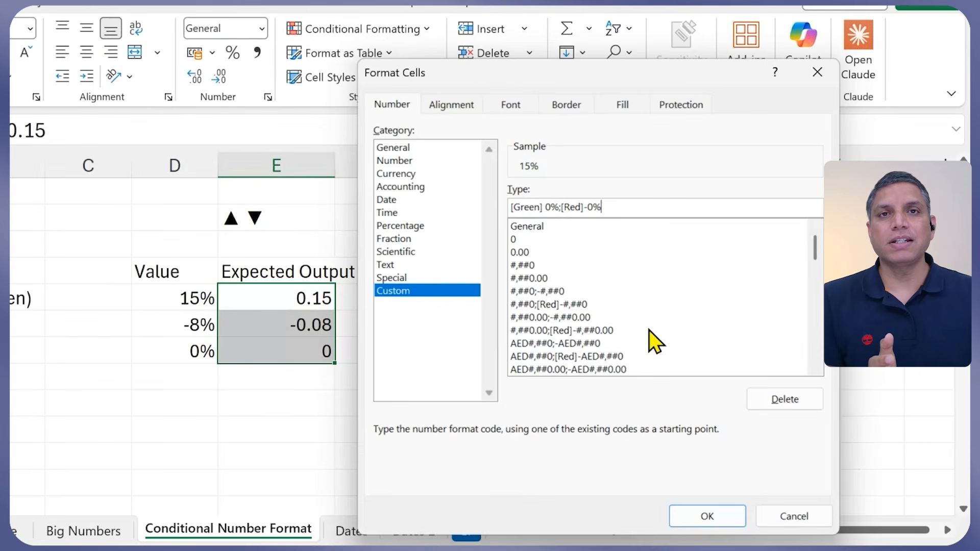
{"action": "key", "text": "Return"}
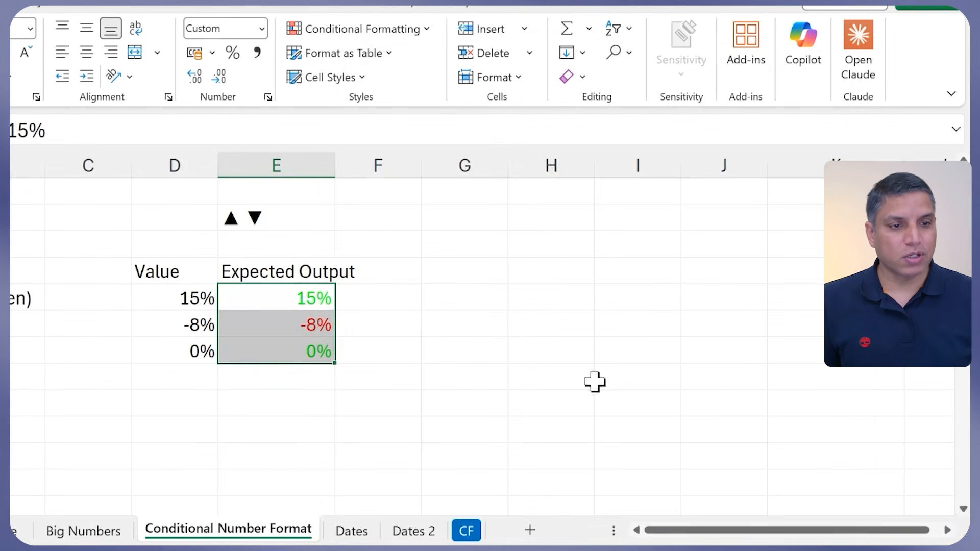
{"action": "left_click", "coordinate": [242, 454]}
{"action": "left_click_drag", "start_coordinate": [277, 296], "coordinate": [284, 352]}
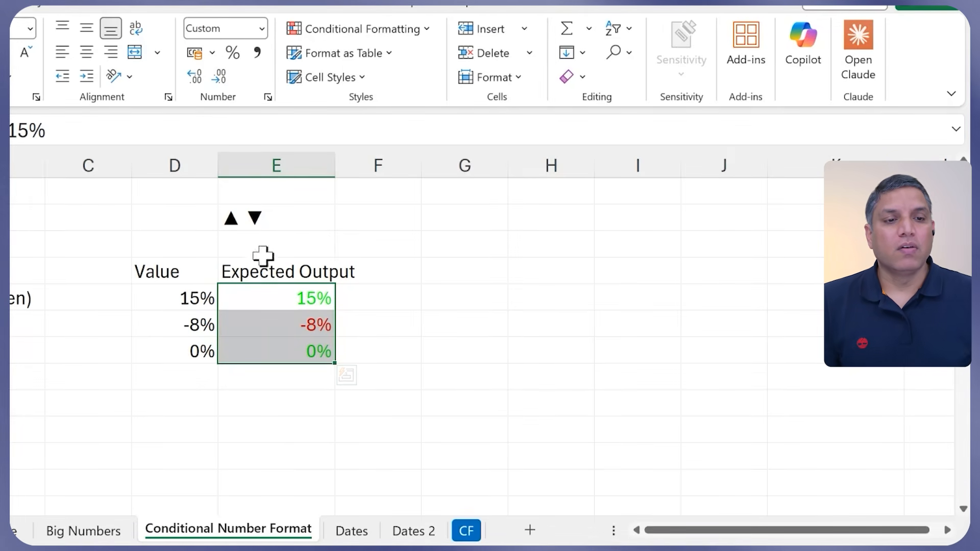
- Copy the up and down triangle symbols from the cell above the Expected Output heading
{"action": "left_click", "coordinate": [250, 214]}
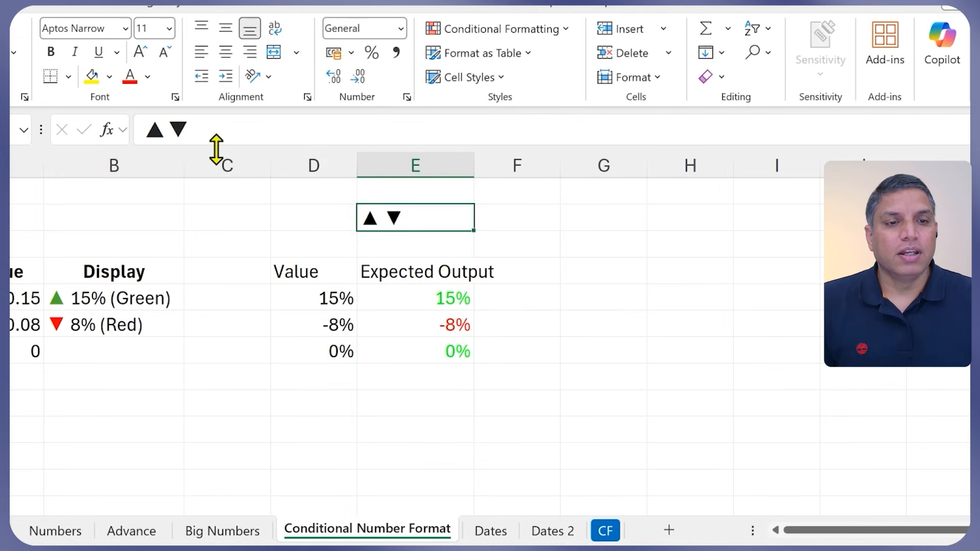
{"action": "left_click_drag", "start_coordinate": [167, 130], "coordinate": [147, 127]}
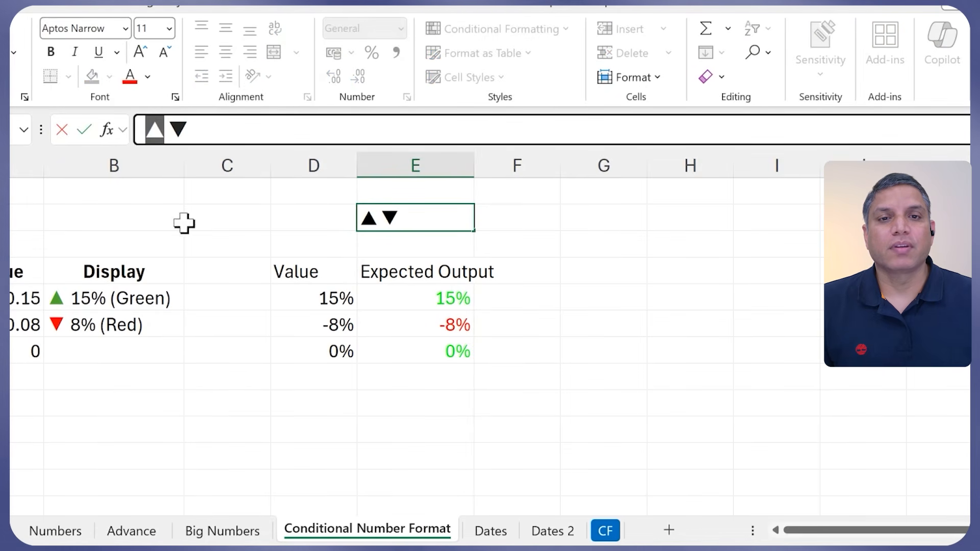
{"action": "left_click_drag", "start_coordinate": [197, 128], "coordinate": [169, 127]}
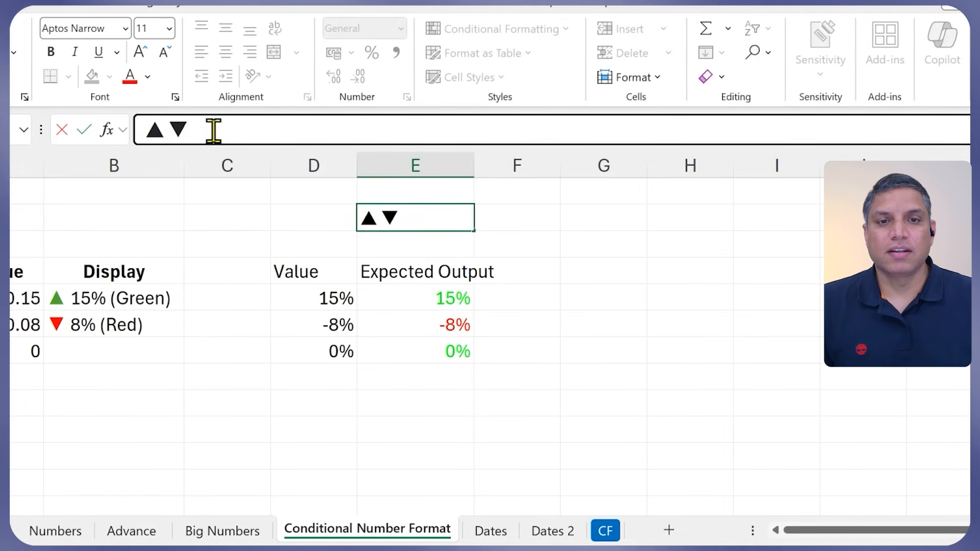
{"action": "left_click_drag", "start_coordinate": [213, 130], "coordinate": [143, 128]}
{"action": "key", "text": "ctrl+c"}
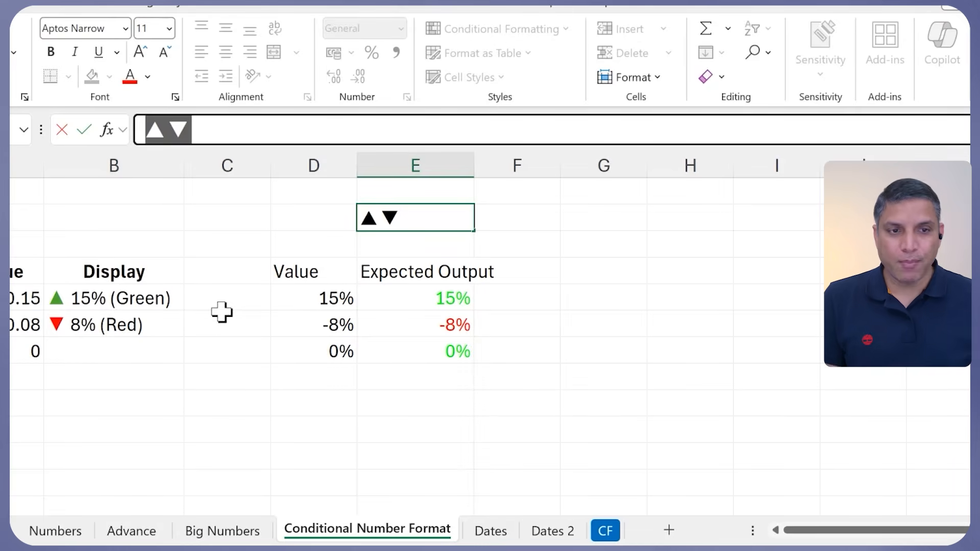
- Add the up triangle in quotation marks after [Green] 0% in the Expected Output values' custom format code
{"action": "left_click_drag", "start_coordinate": [428, 299], "coordinate": [433, 344]}
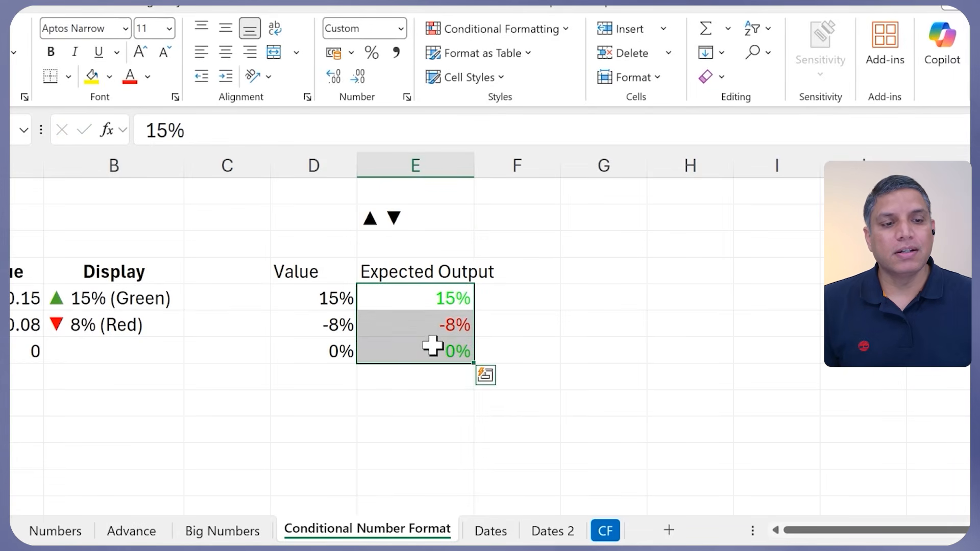
{"action": "key", "text": "ctrl+1"}
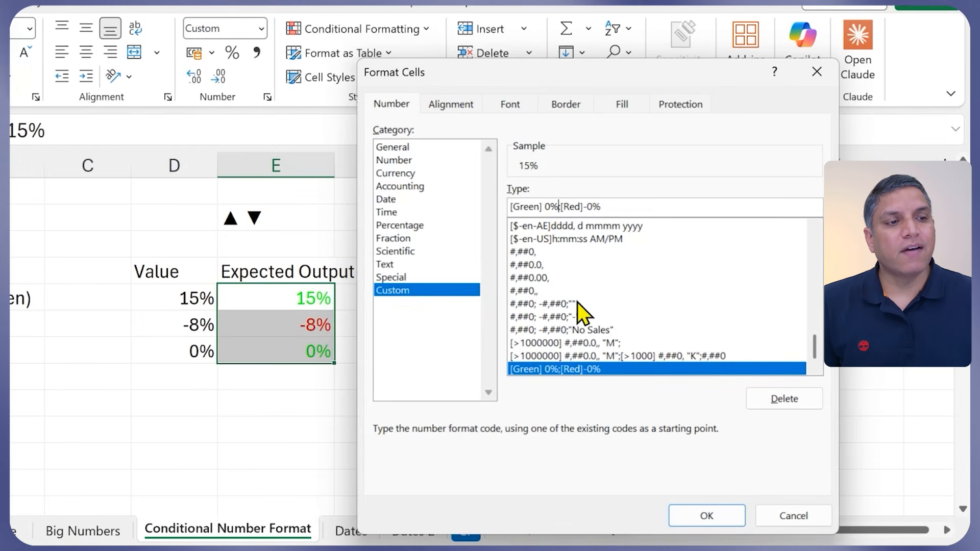
{"action": "type", "text": "\""}
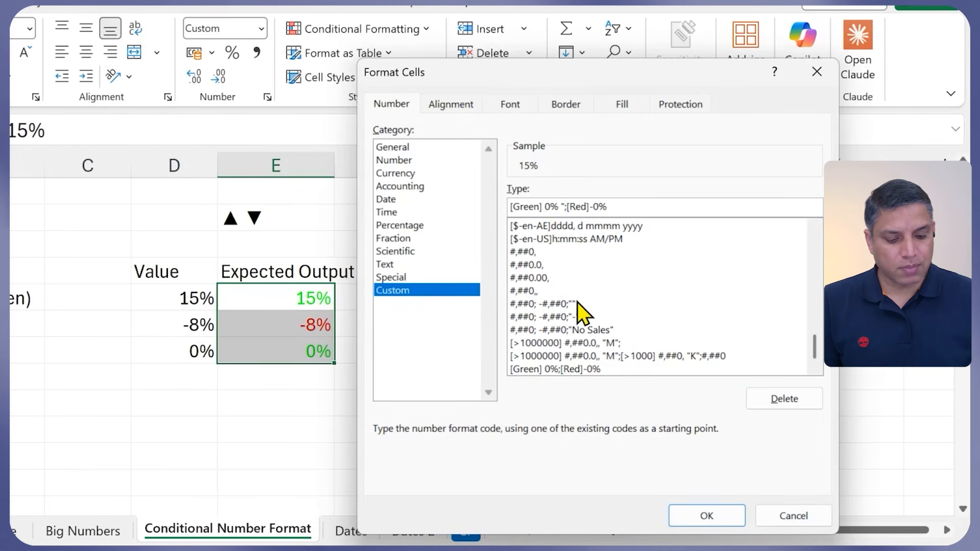
{"action": "key", "text": "ctrl+v"}
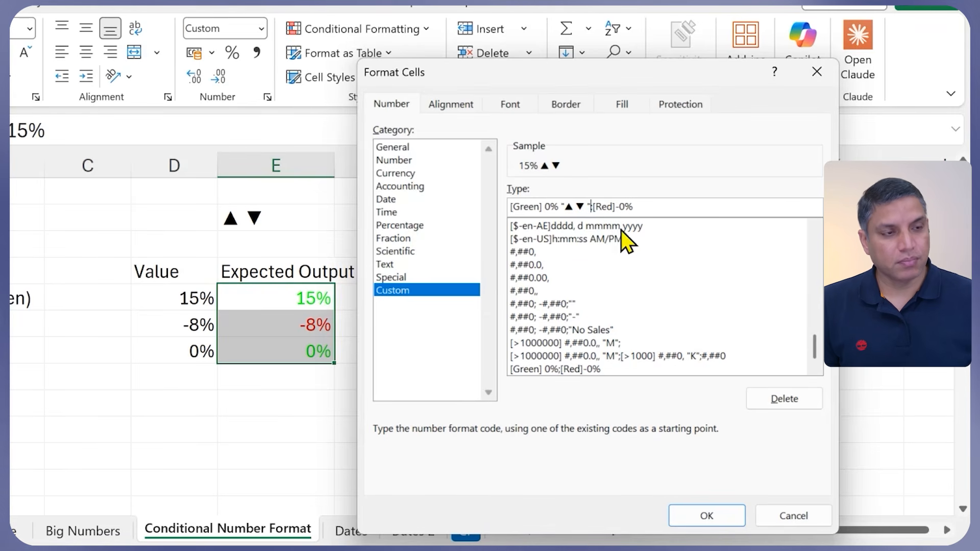
{"action": "left_click", "coordinate": [582, 206]}
{"action": "key", "text": "BackSpace"}
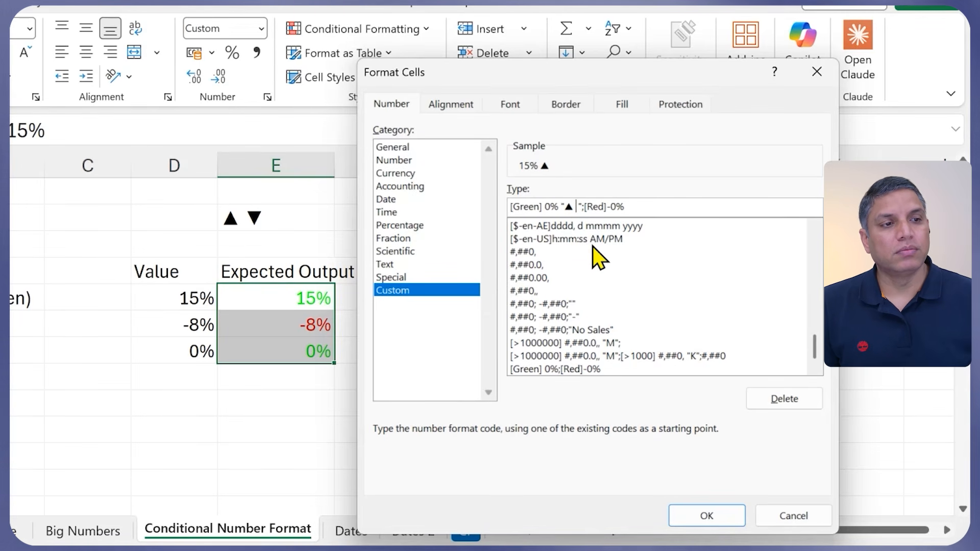
- Add the down triangle in quotation marks after [Red]-0% in the custom format code and apply it to the Expected Output values
{"action": "key", "text": "BackSpace"}
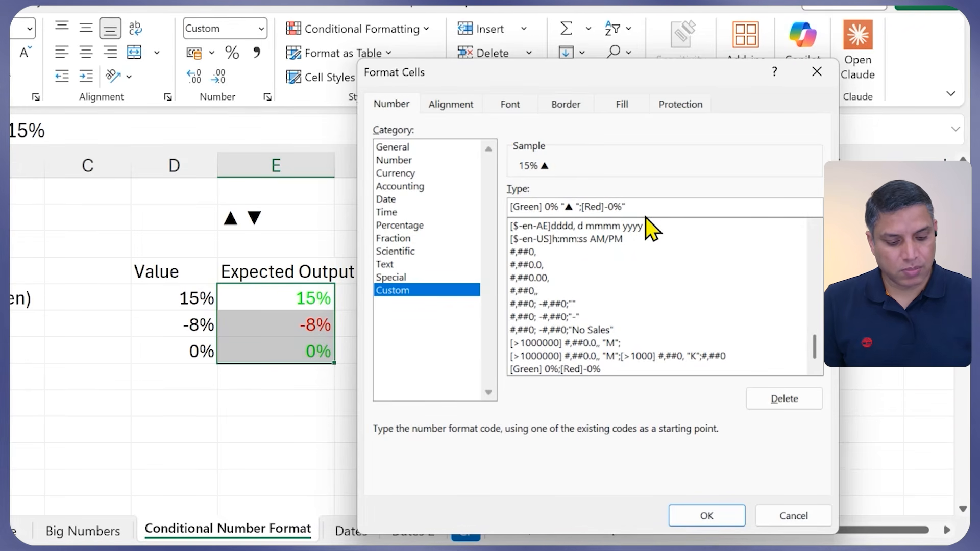
{"action": "type", "text": "▲ ▼"}
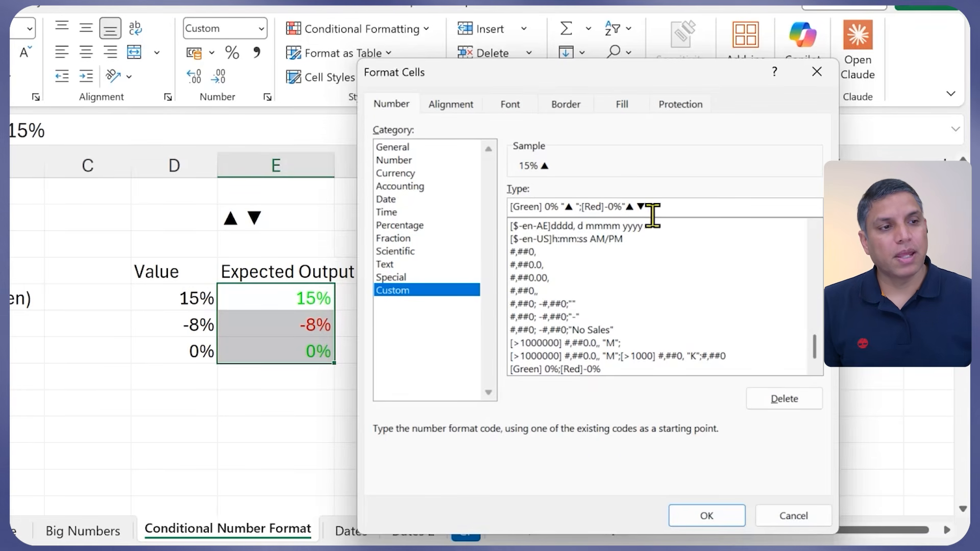
{"action": "left_click", "coordinate": [636, 207]}
{"action": "key", "text": "BackSpace"}
{"action": "key", "text": "BackSpace"}
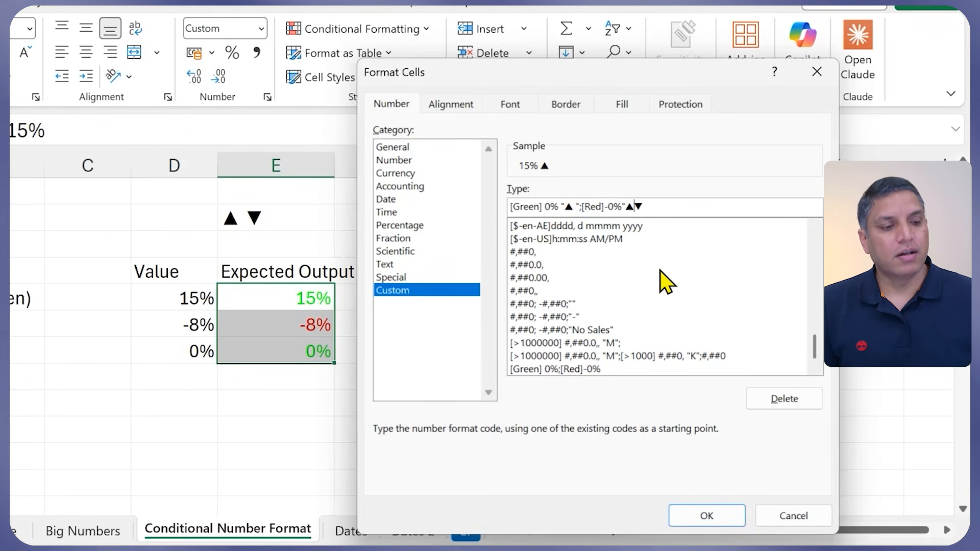
{"action": "left_click", "coordinate": [652, 206]}
{"action": "type", "text": "\""}
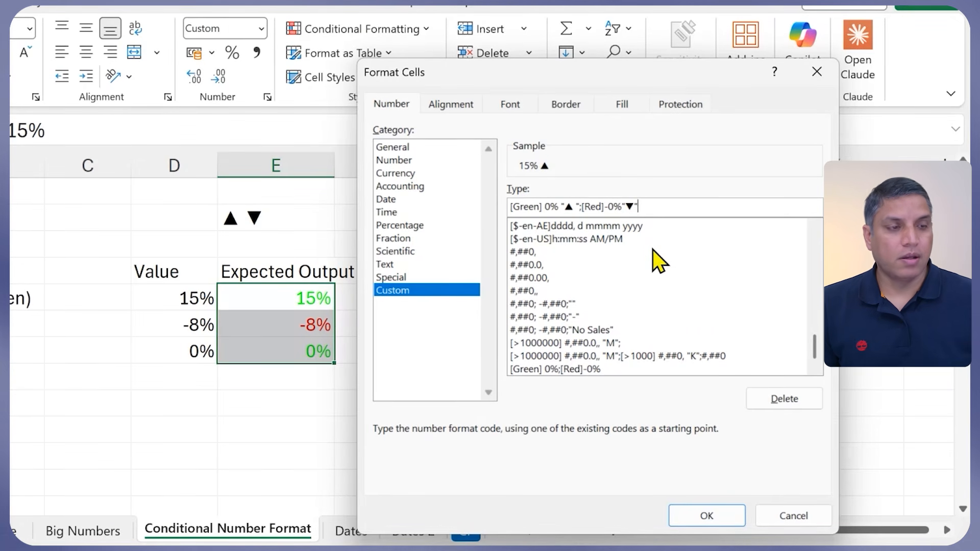
{"action": "left_click", "coordinate": [725, 522]}
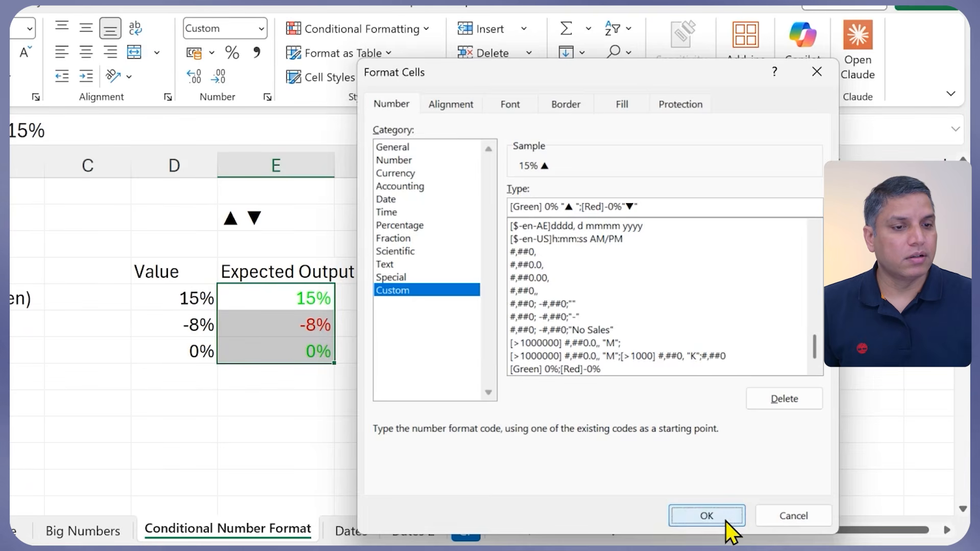
{"action": "left_click", "coordinate": [229, 442]}
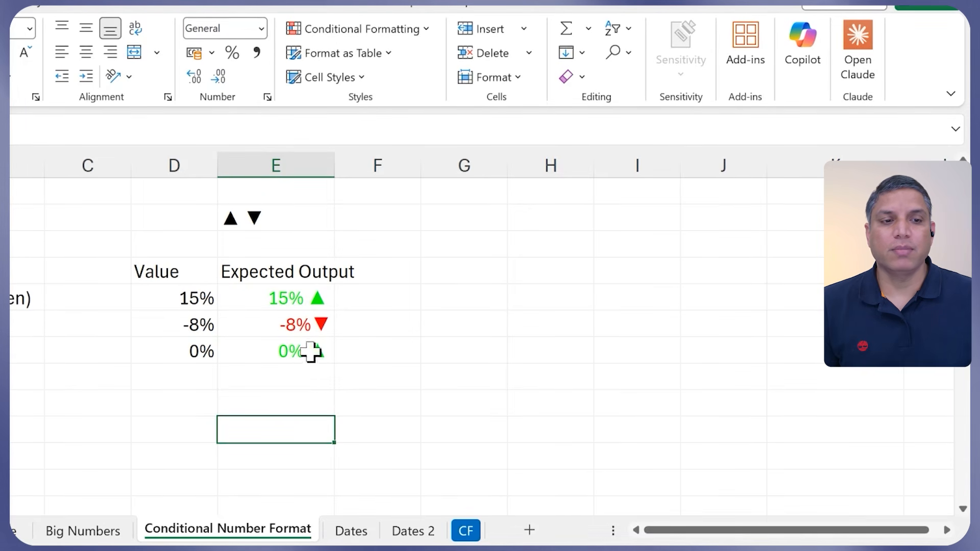
- Examine the green, red and No Change sections of the sample format code stored in column B below the table
{"action": "key", "text": "Up"}
{"action": "key", "text": "Up"}
{"action": "key", "text": "Up"}
{"action": "key", "text": "Up"}
{"action": "key", "text": "Up"}
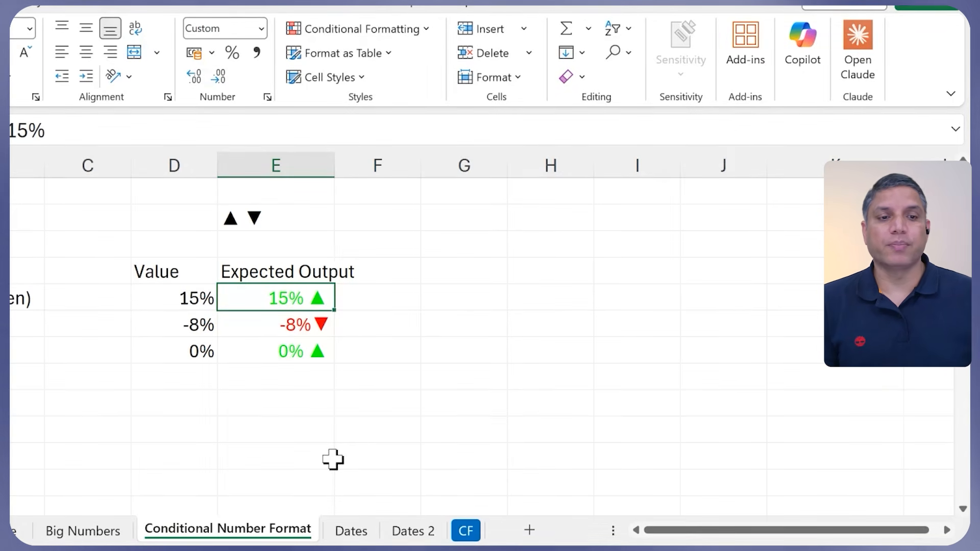
{"action": "scroll", "coordinate": [333, 459], "scroll_direction": "down", "scroll_amount": 3}
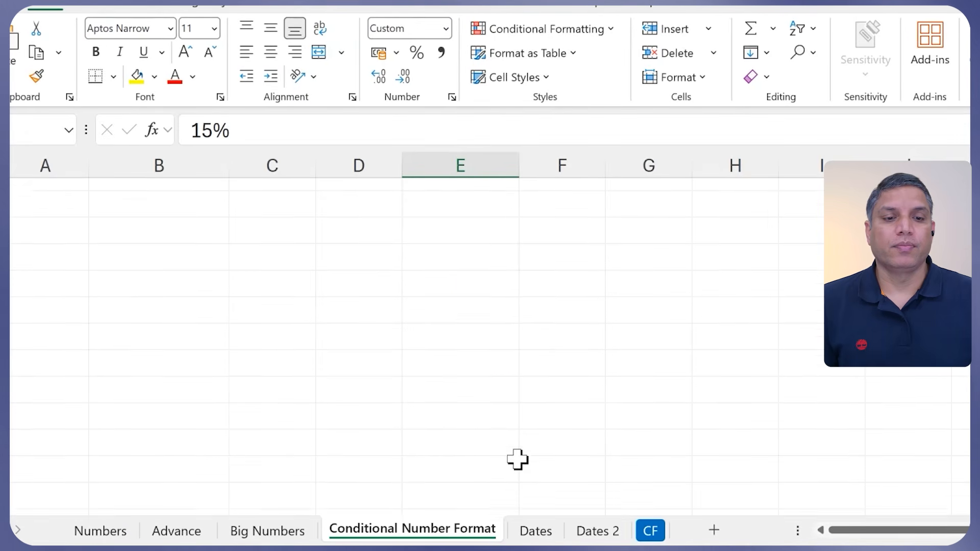
{"action": "scroll", "coordinate": [517, 460], "scroll_direction": "up", "scroll_amount": 3}
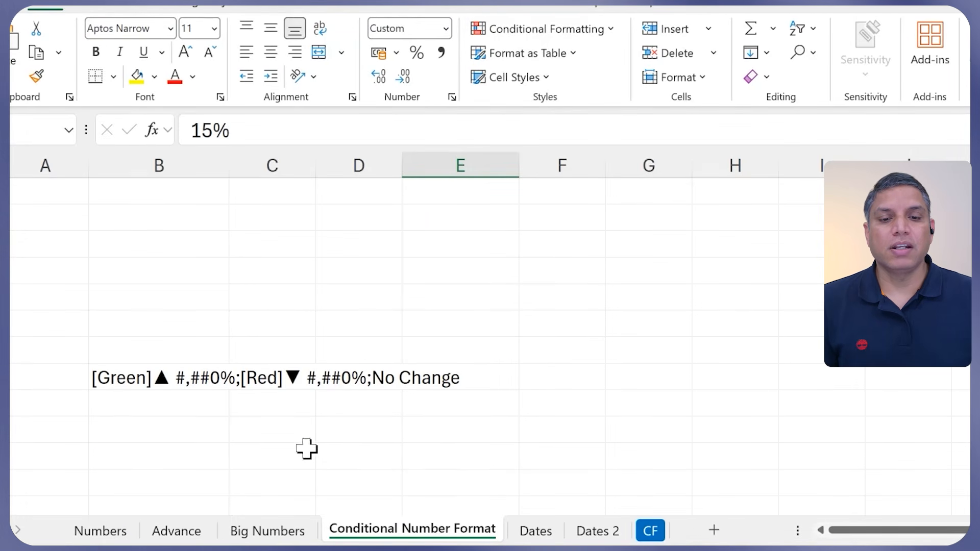
{"action": "left_click", "coordinate": [127, 378]}
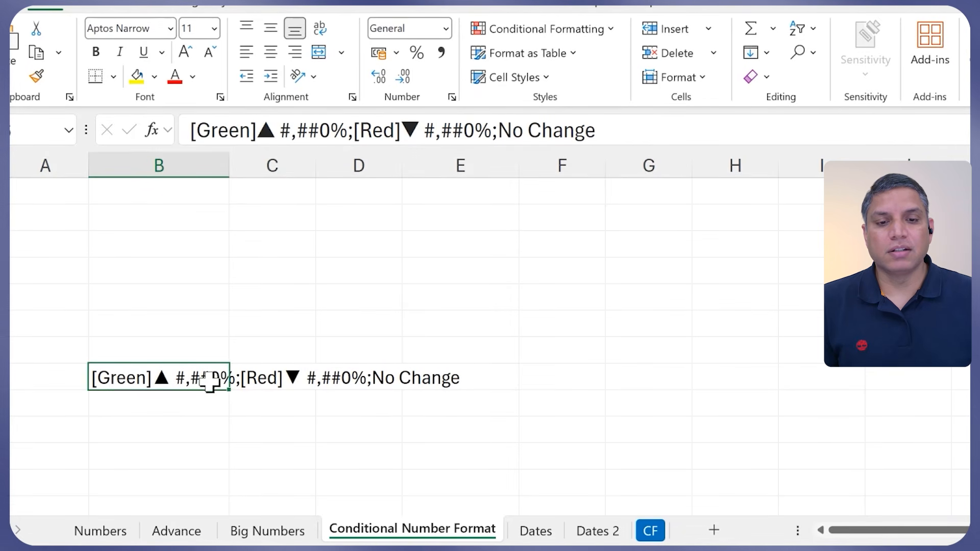
{"action": "left_click_drag", "start_coordinate": [347, 128], "coordinate": [257, 128]}
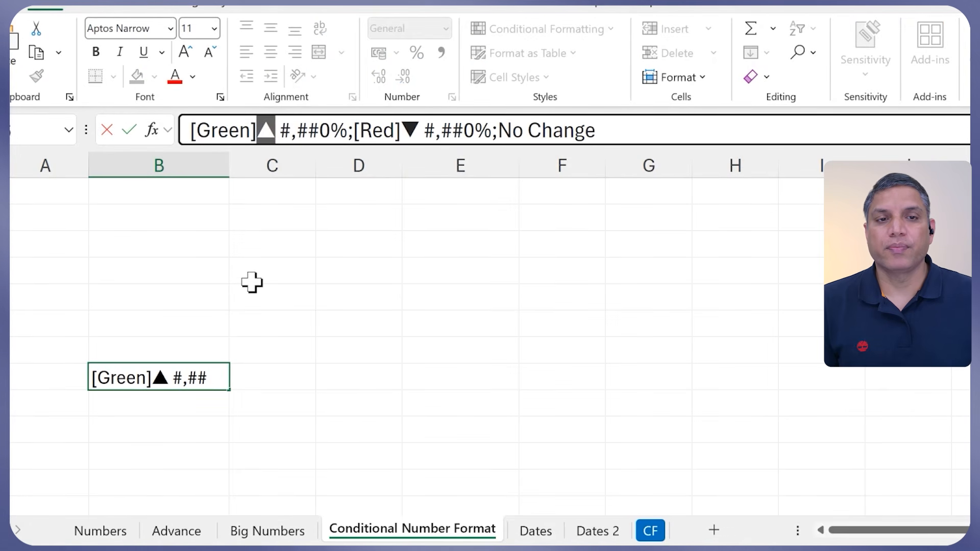
{"action": "left_click_drag", "start_coordinate": [354, 130], "coordinate": [400, 133]}
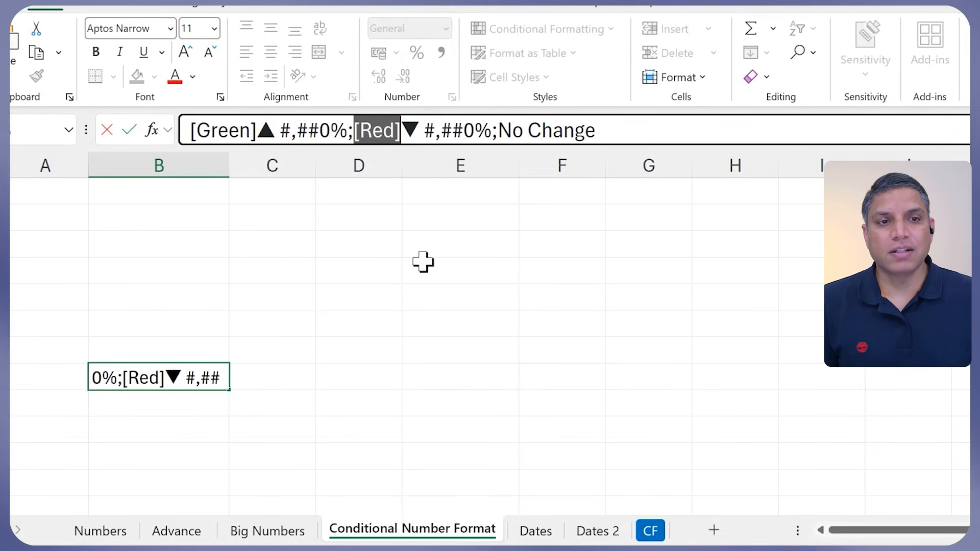
{"action": "left_click_drag", "start_coordinate": [418, 130], "coordinate": [494, 132]}
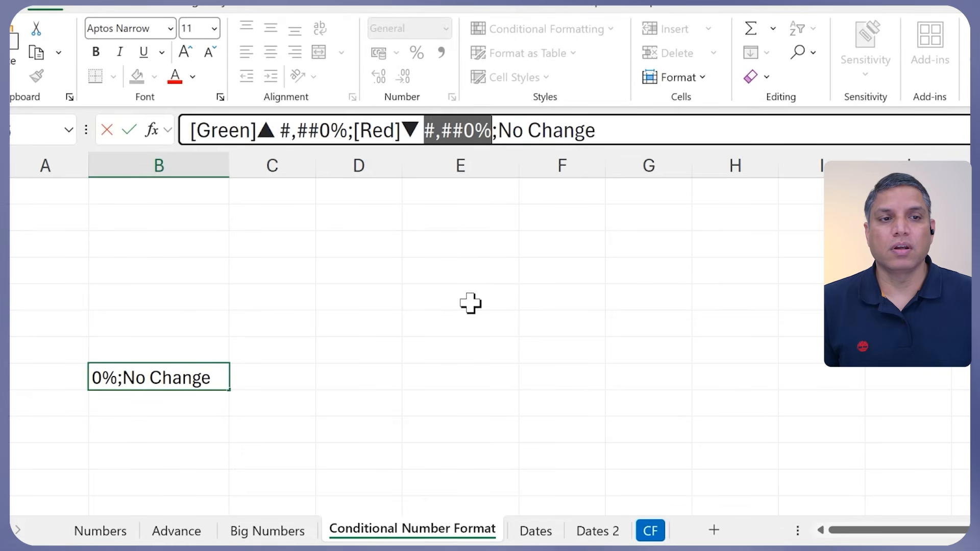
- Copy the full sample format code [Green]▲ #,##0%;[Red]▼ #,##0%;No Change and leave its cell unedited
{"action": "left_click_drag", "start_coordinate": [617, 129], "coordinate": [165, 127]}
{"action": "key", "text": "ctrl+c"}
{"action": "key", "text": "Escape"}
- Try to apply the copied code as the custom number format of the three Expected Output values
{"action": "scroll", "coordinate": [331, 436], "scroll_direction": "up", "scroll_amount": 2}
{"action": "scroll", "coordinate": [331, 435], "scroll_direction": "up", "scroll_amount": 2}
{"action": "left_click_drag", "start_coordinate": [484, 296], "coordinate": [477, 349]}
{"action": "key", "text": "ctrl+v"}
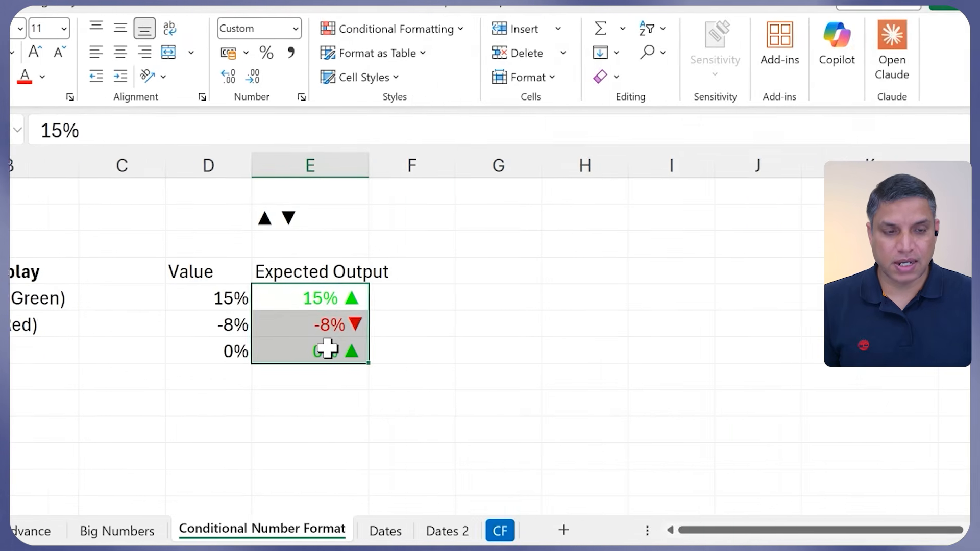
{"action": "key", "text": "ctrl+1"}
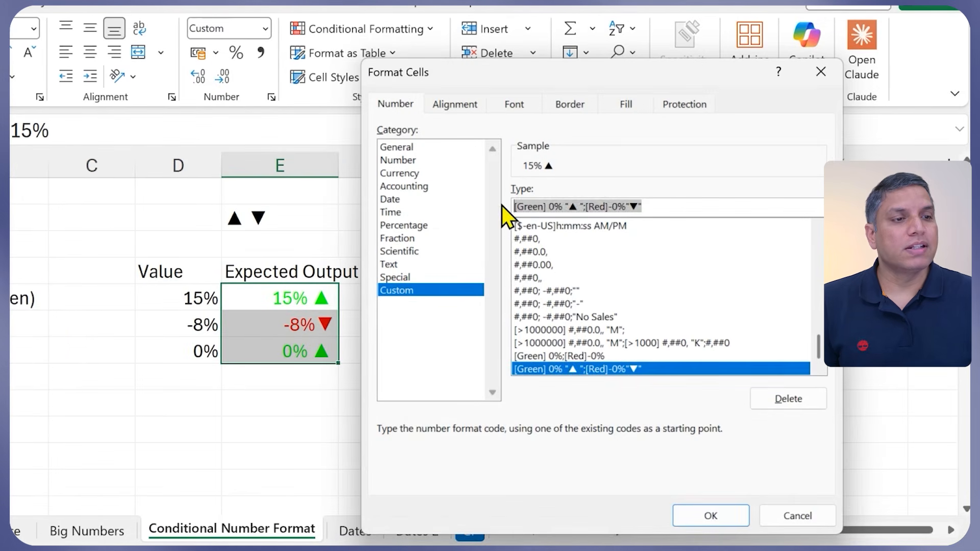
{"action": "key", "text": "ctrl+v"}
{"action": "left_click", "coordinate": [710, 517]}
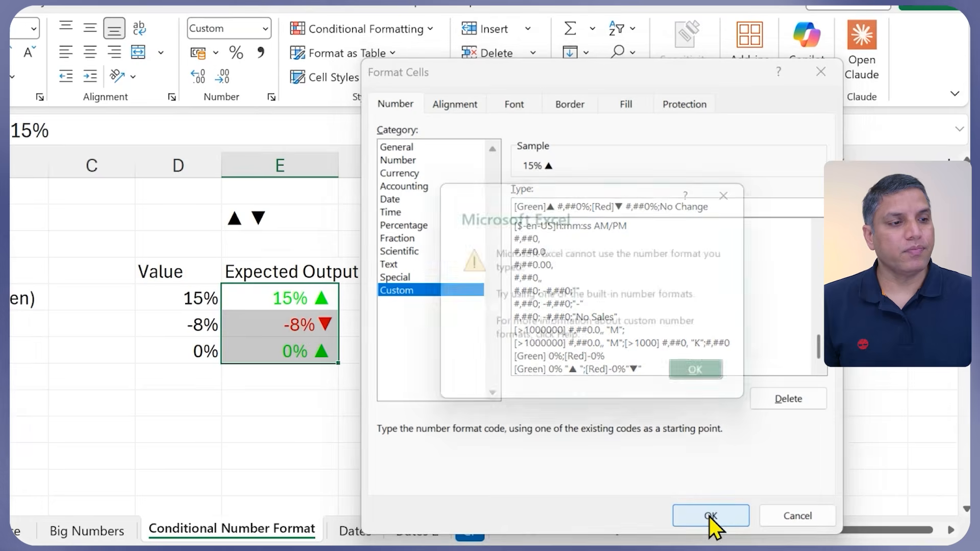
{"action": "left_click", "coordinate": [706, 384]}
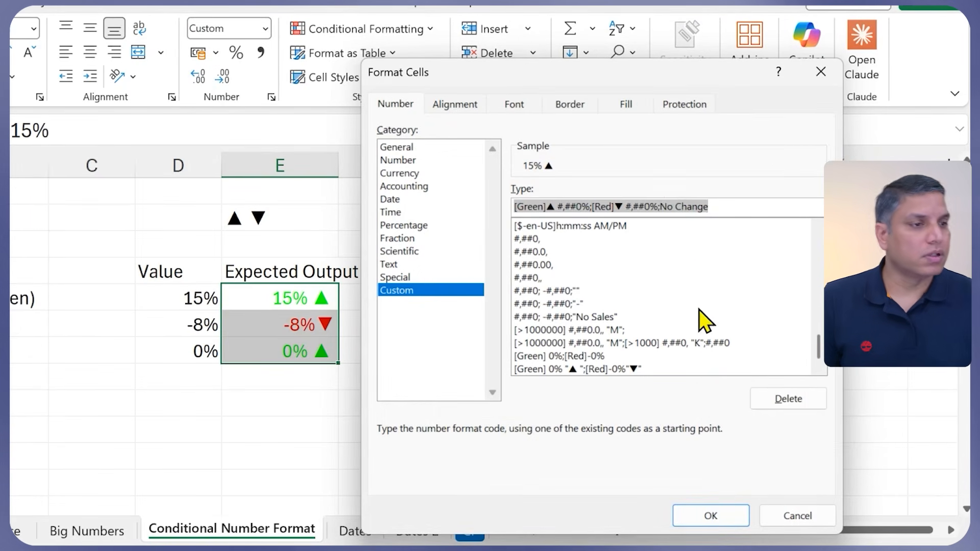
- Shorten the format code to [Green]▲ #,##0%;[Red]▼ #,##0% by removing the No Change section, and apply it to the Expected Output values
{"action": "left_click", "coordinate": [660, 206]}
{"action": "left_click_drag", "start_coordinate": [705, 205], "coordinate": [660, 206]}
{"action": "key", "text": "BackSpace"}
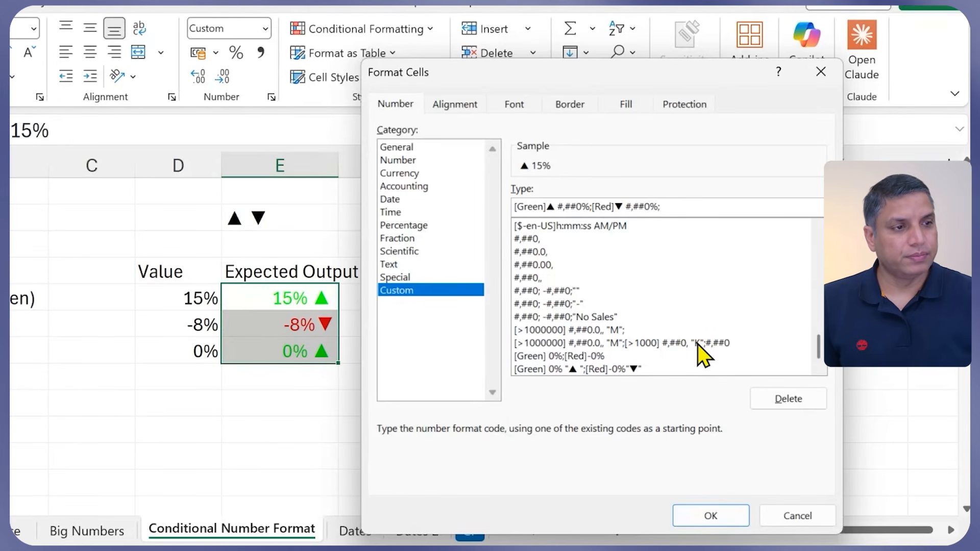
{"action": "key", "text": "BackSpace"}
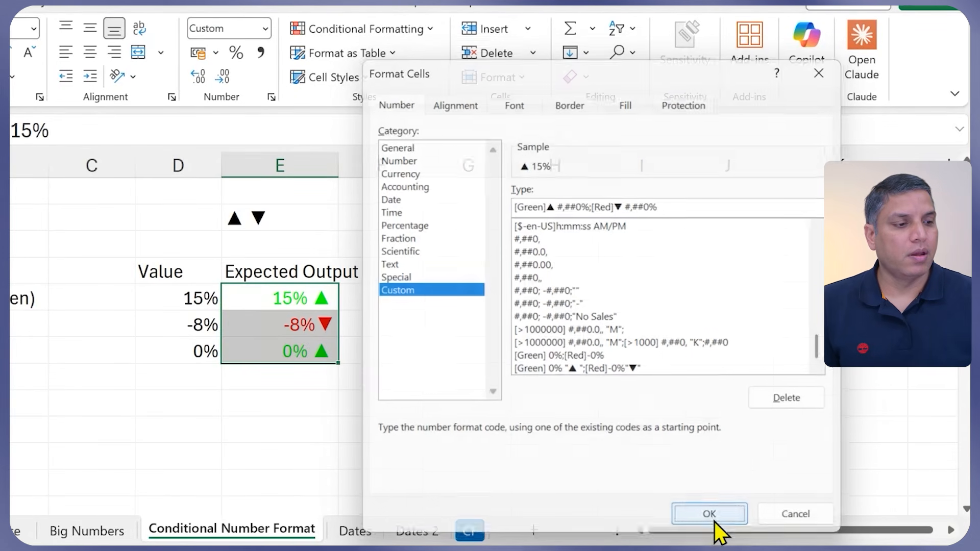
{"action": "left_click", "coordinate": [714, 521]}
{"action": "left_click", "coordinate": [306, 431]}
{"action": "left_click_drag", "start_coordinate": [278, 304], "coordinate": [275, 346]}
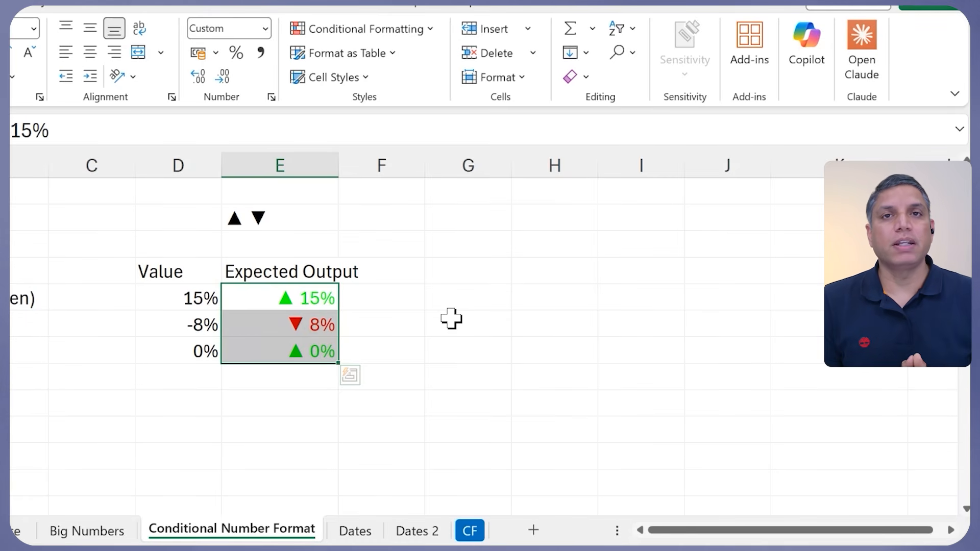
- Enclose No Change in quotation marks in the sample format code stored in column B below the table
{"action": "scroll", "coordinate": [406, 389], "scroll_direction": "down", "scroll_amount": 5}
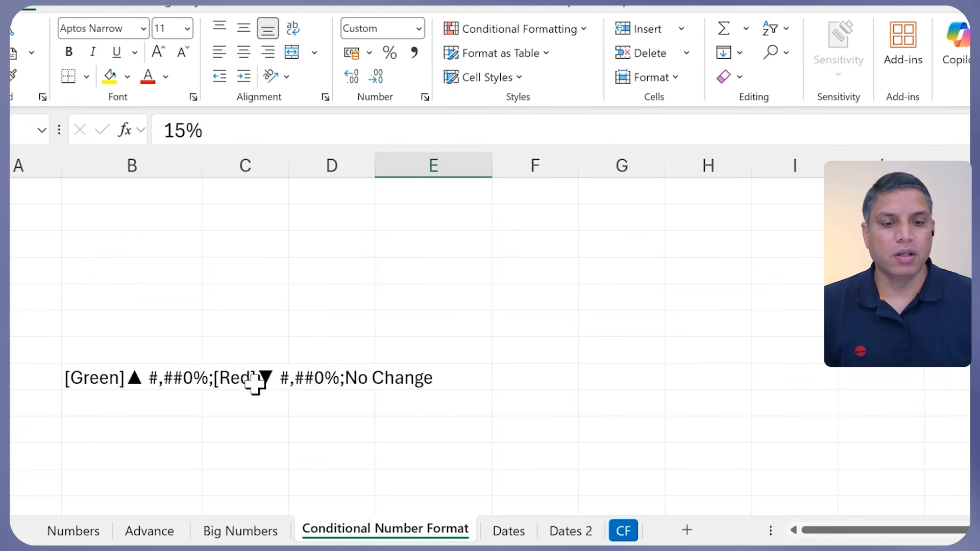
{"action": "left_click", "coordinate": [106, 377]}
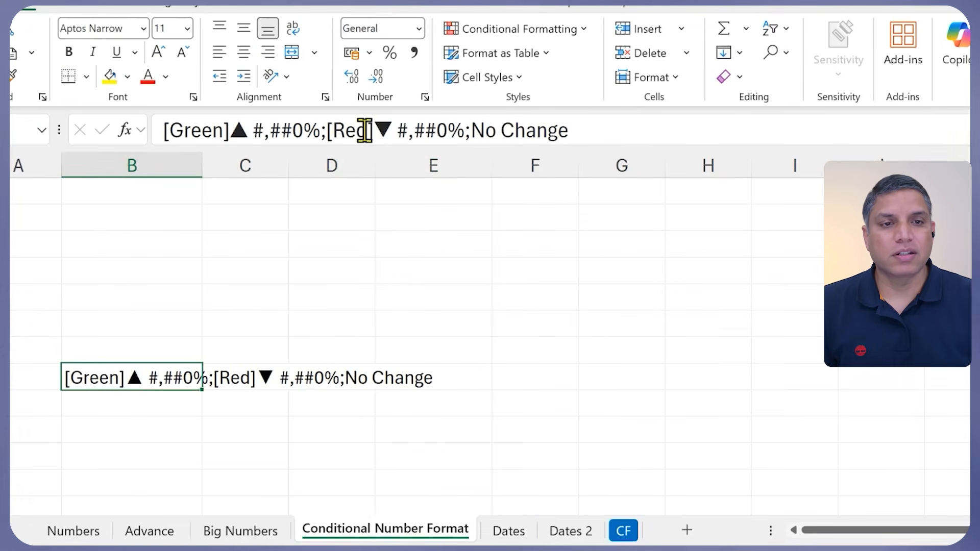
{"action": "left_click_drag", "start_coordinate": [325, 126], "coordinate": [153, 130]}
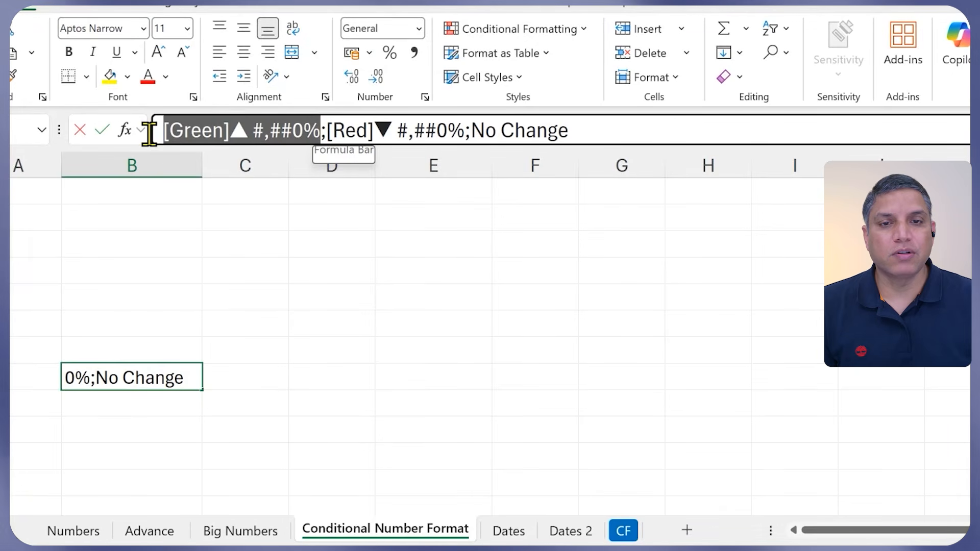
{"action": "left_click_drag", "start_coordinate": [325, 129], "coordinate": [577, 131]}
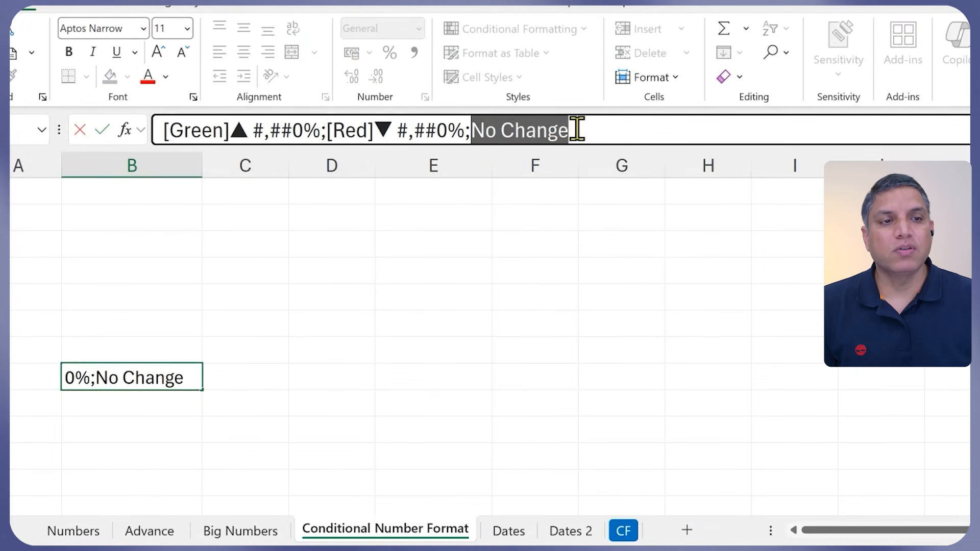
{"action": "left_click", "coordinate": [578, 131]}
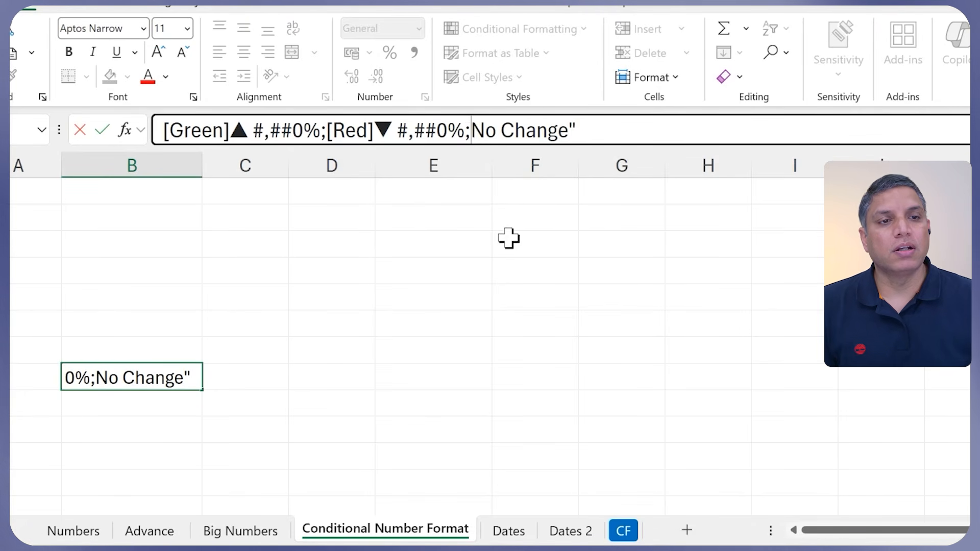
{"action": "type", "text": "\""}
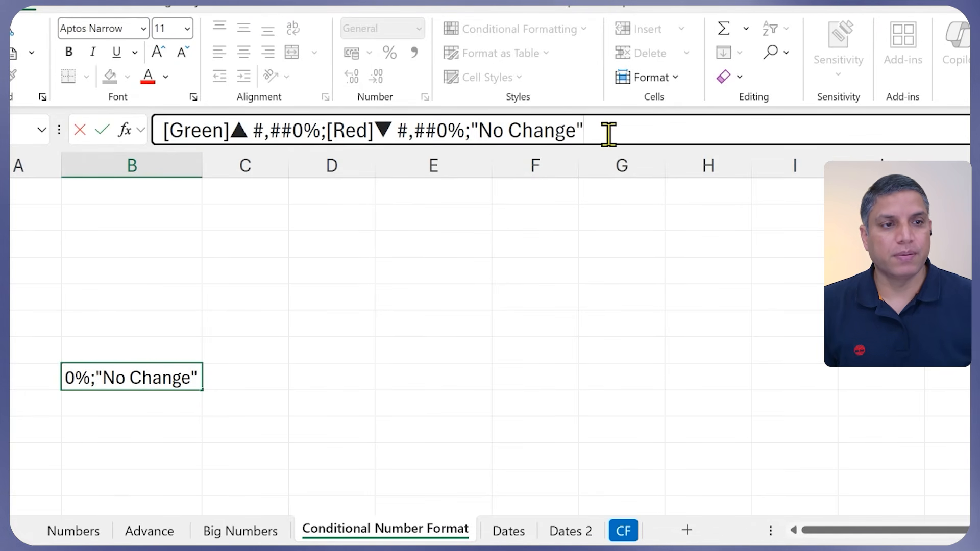
{"action": "key", "text": "Return"}
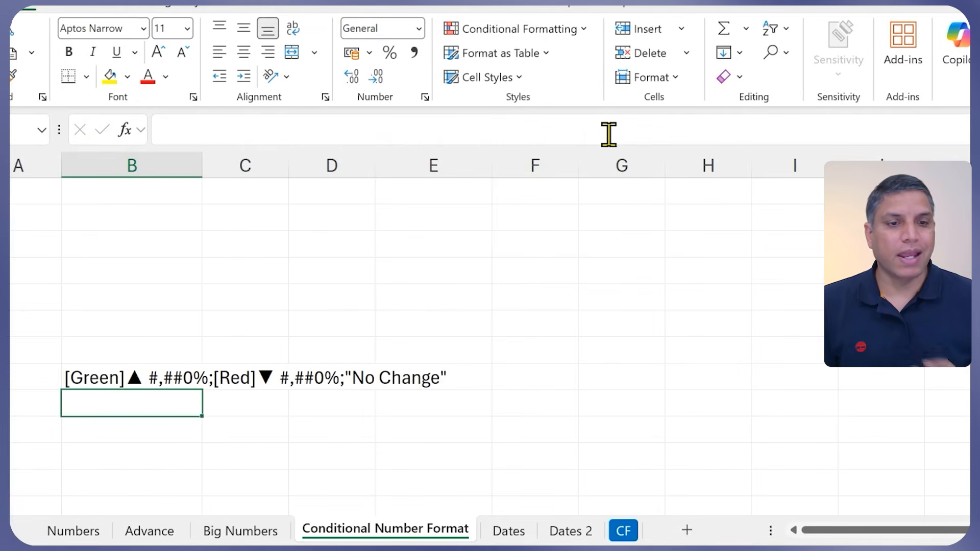